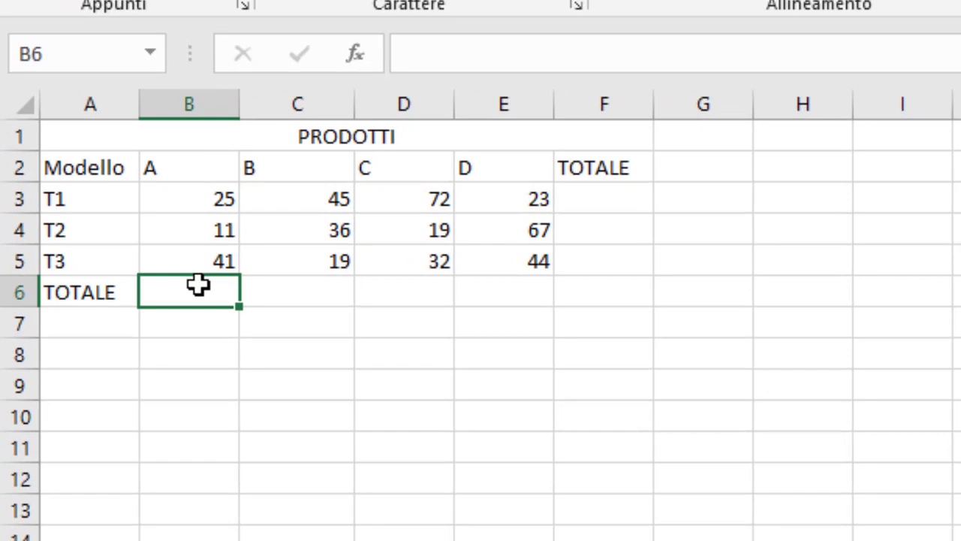
Enter =B3+B4+B5 in B6 so product A's TOTALE shows 77.
{"action": "type", "text": "="}
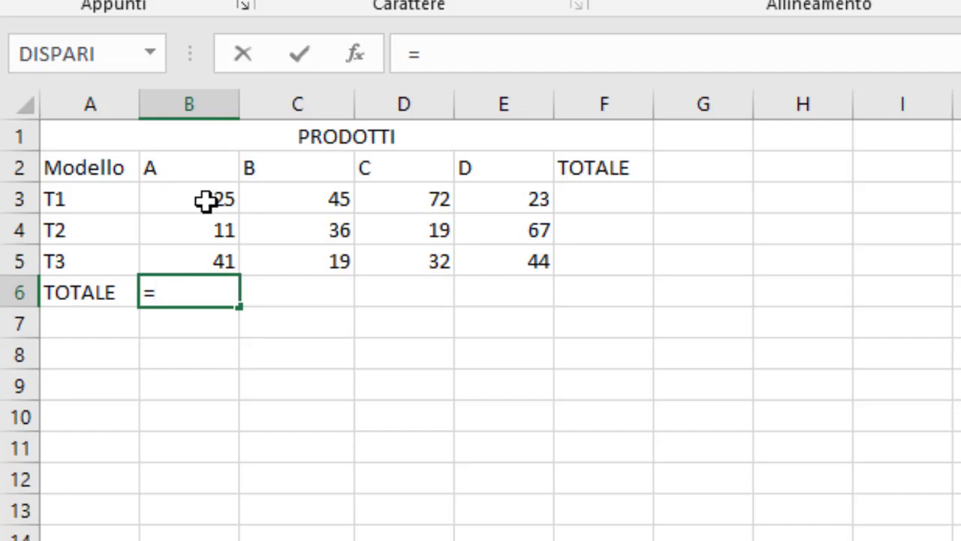
{"action": "left_click", "coordinate": [207, 199]}
{"action": "key", "text": "Return"}
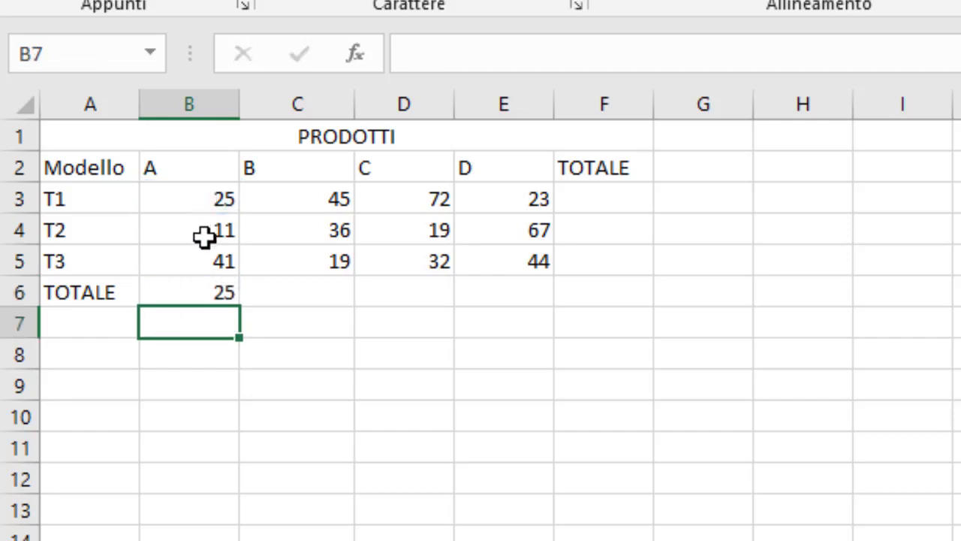
{"action": "left_click", "coordinate": [200, 290]}
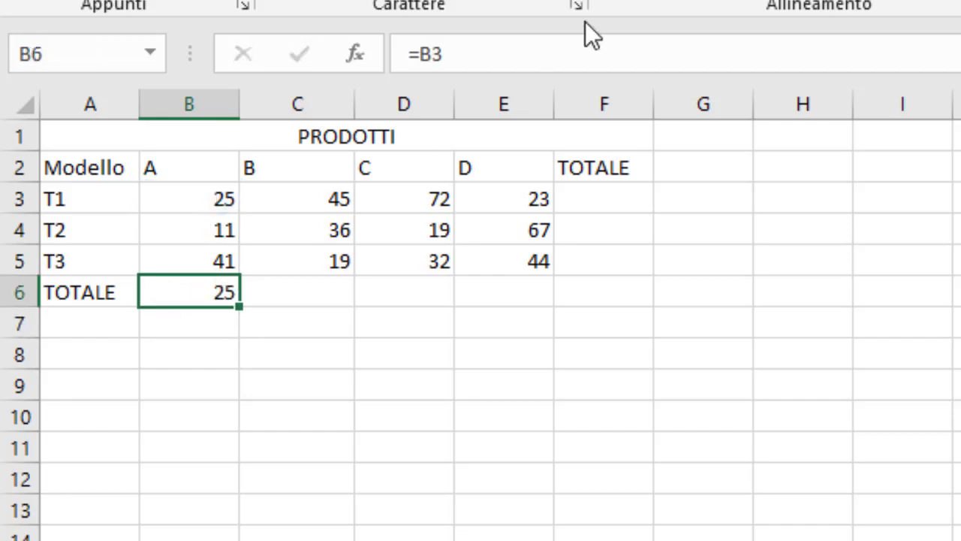
{"action": "left_click", "coordinate": [570, 51]}
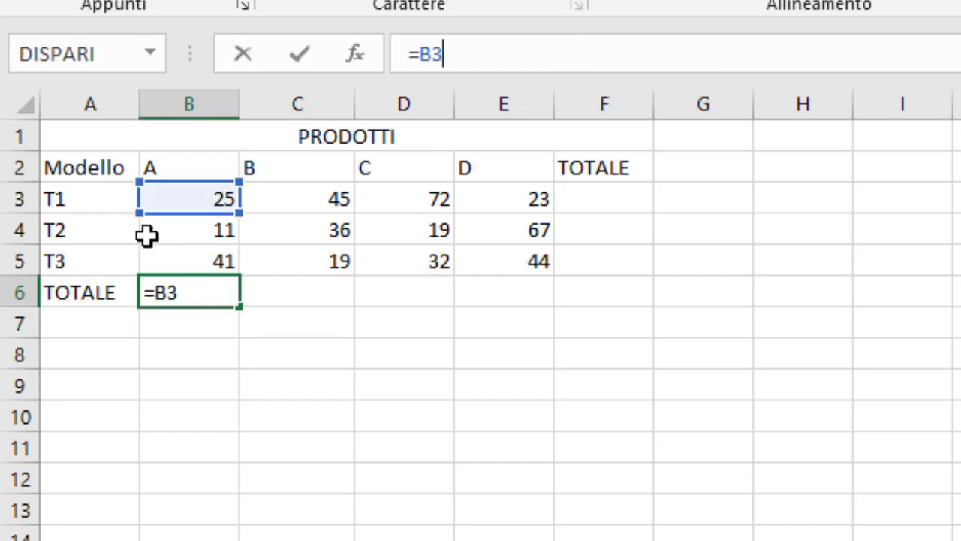
{"action": "type", "text": "+"}
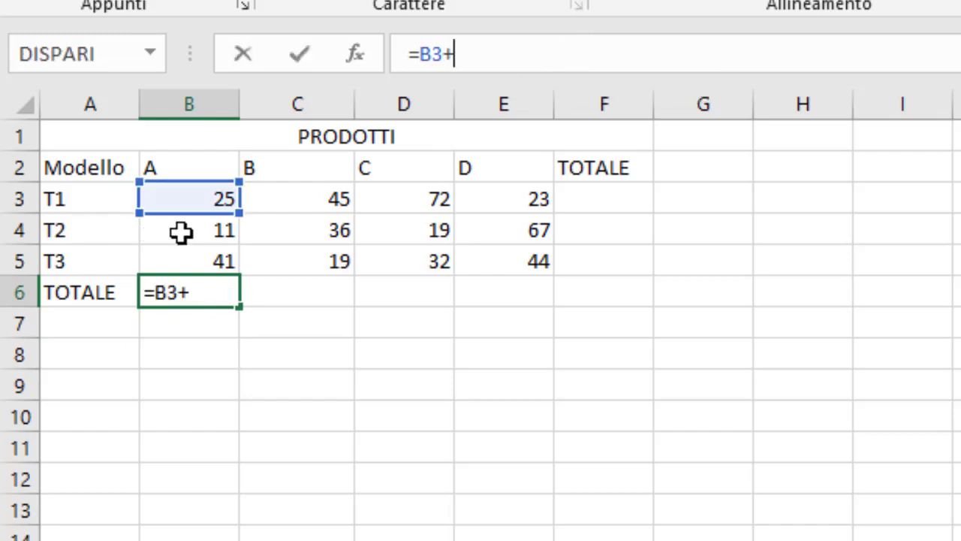
{"action": "left_click", "coordinate": [181, 233]}
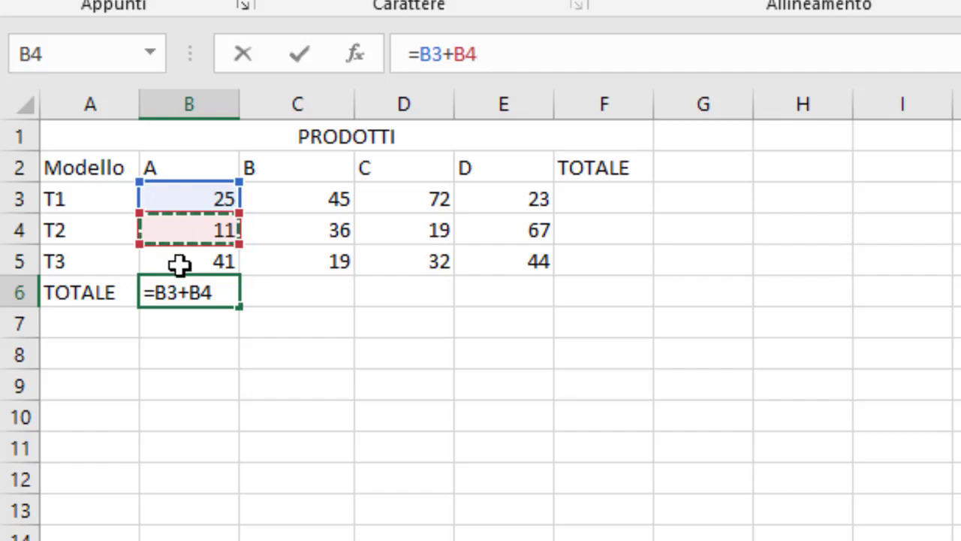
{"action": "type", "text": "+"}
{"action": "left_click", "coordinate": [181, 263]}
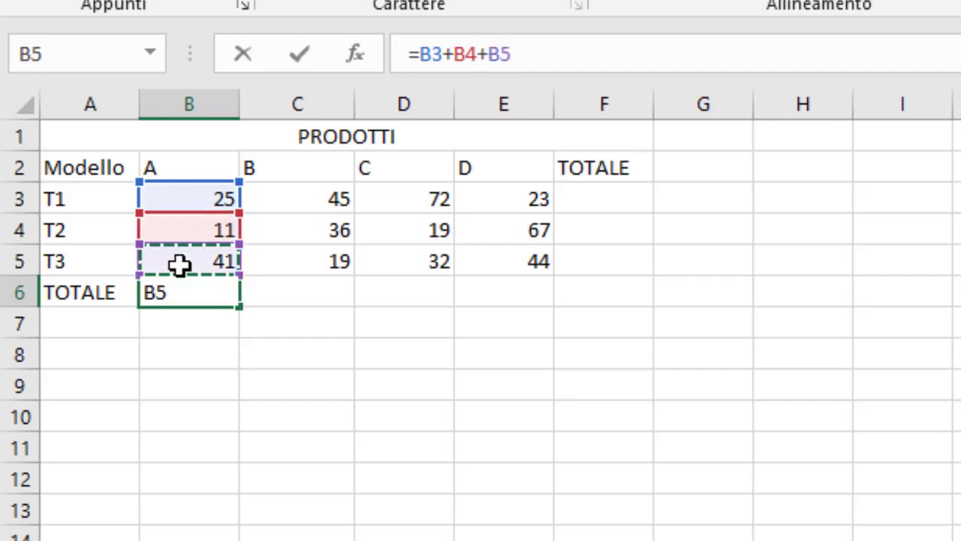
{"action": "key", "text": "Return"}
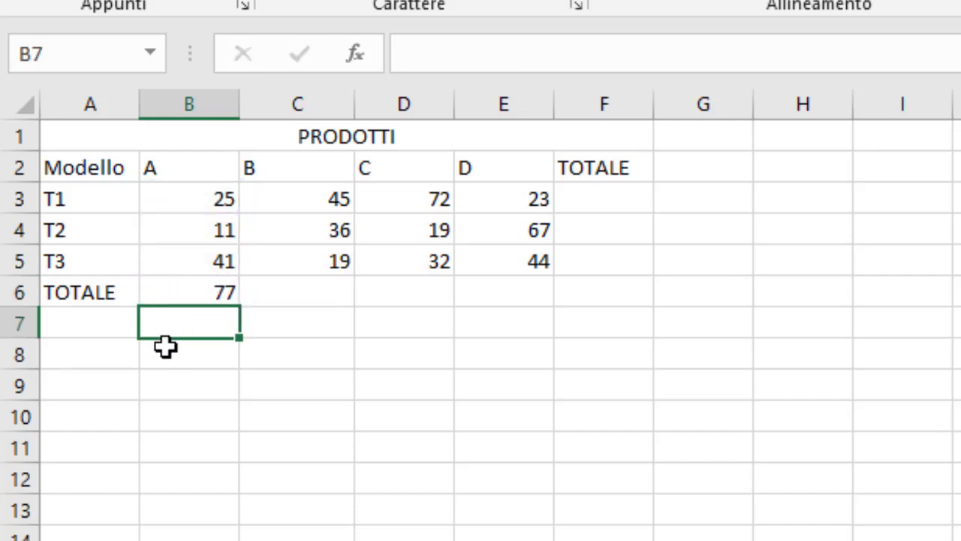
Fill B6's sum formula across row 6 to total each product column.
{"action": "left_click", "coordinate": [185, 298]}
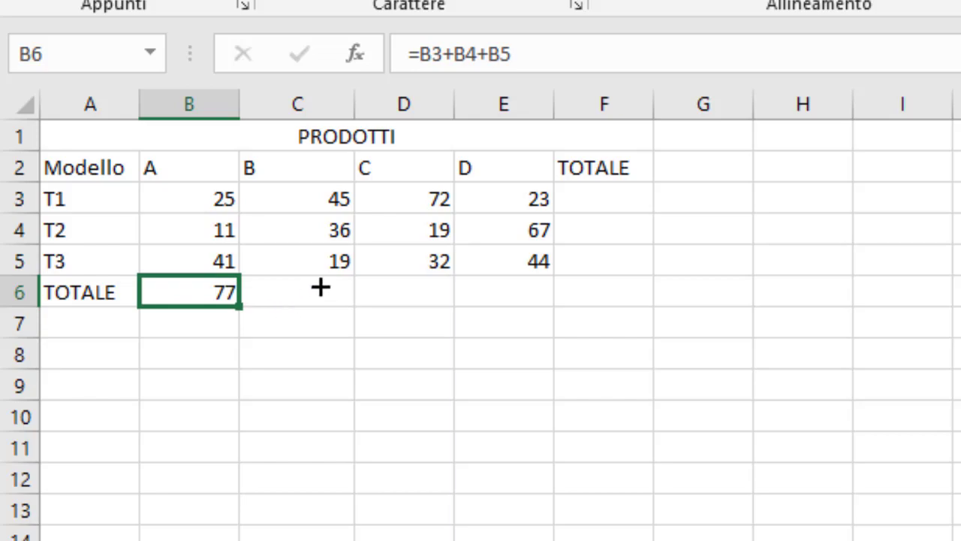
{"action": "left_click_drag", "start_coordinate": [321, 288], "coordinate": [436, 305]}
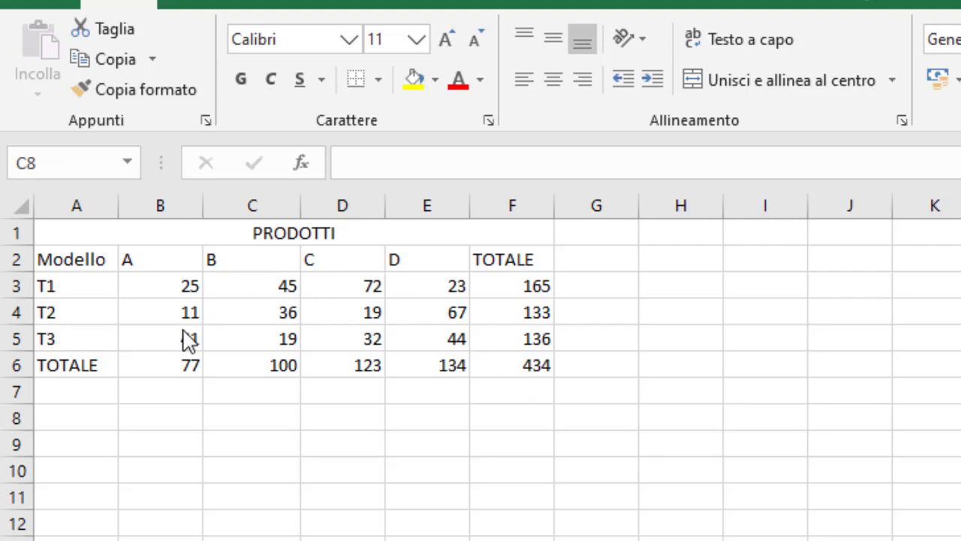
{"action": "left_click", "coordinate": [156, 373]}
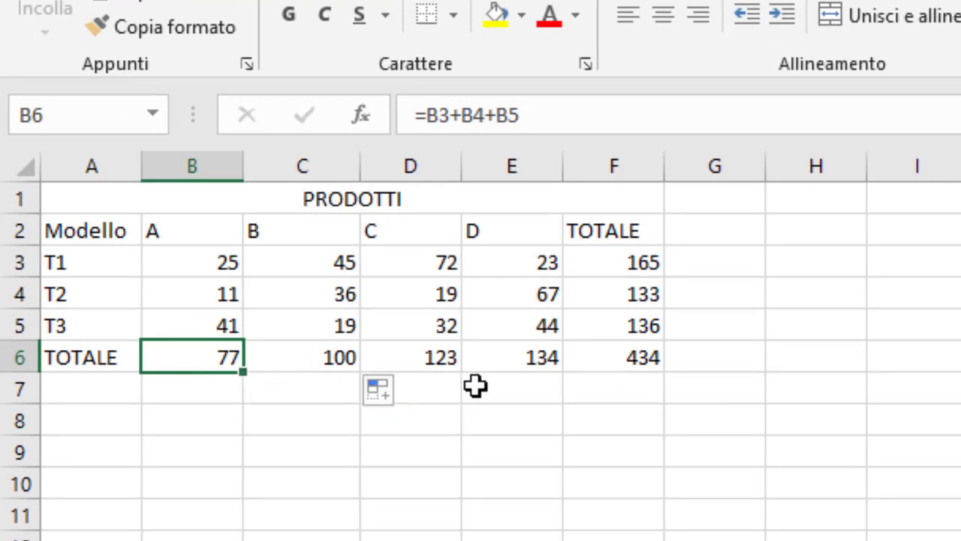
{"action": "left_click", "coordinate": [360, 359]}
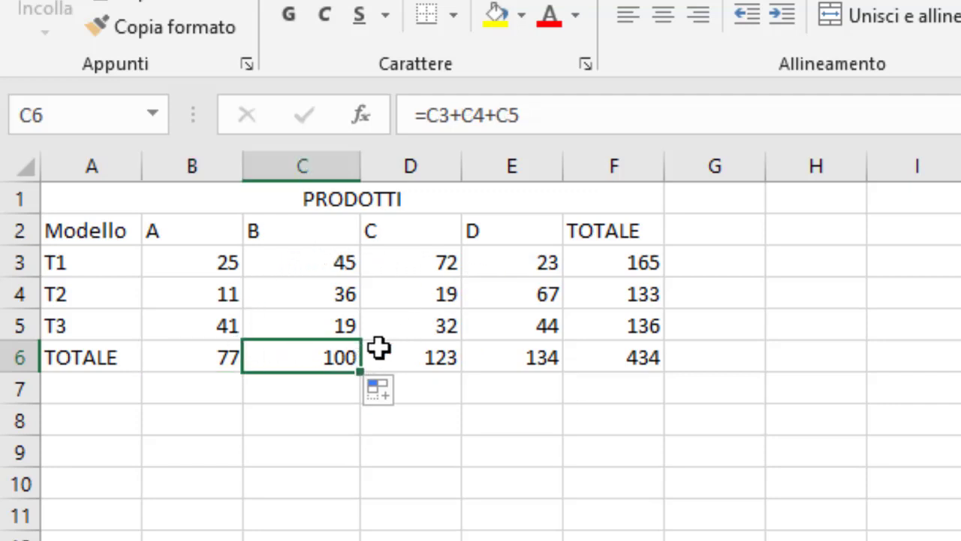
{"action": "left_click", "coordinate": [384, 361]}
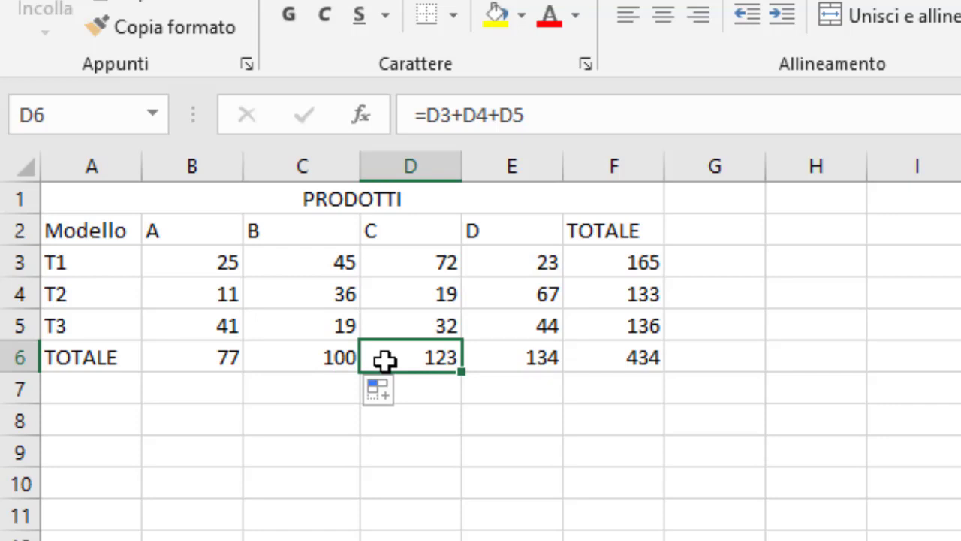
{"action": "left_click", "coordinate": [495, 365]}
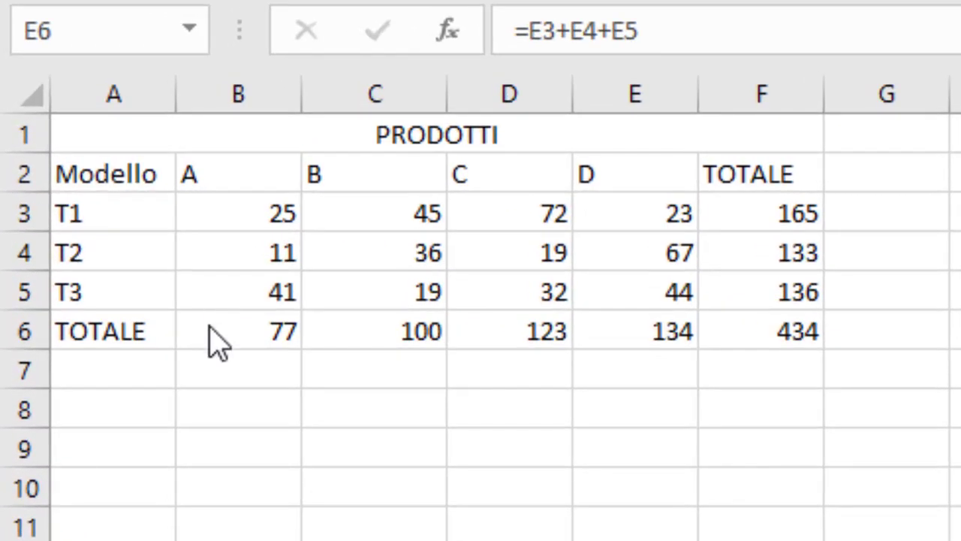
{"action": "left_click", "coordinate": [208, 325]}
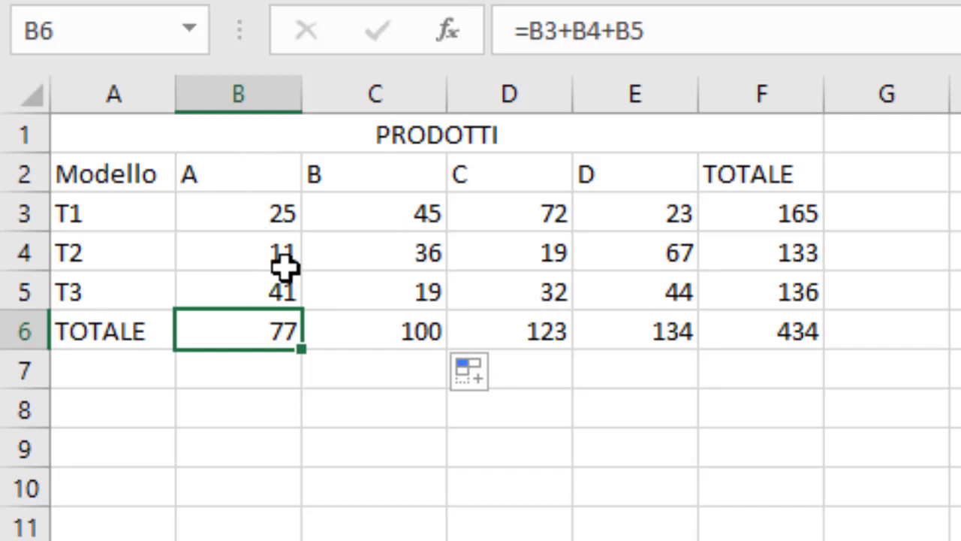
{"action": "left_click", "coordinate": [364, 343]}
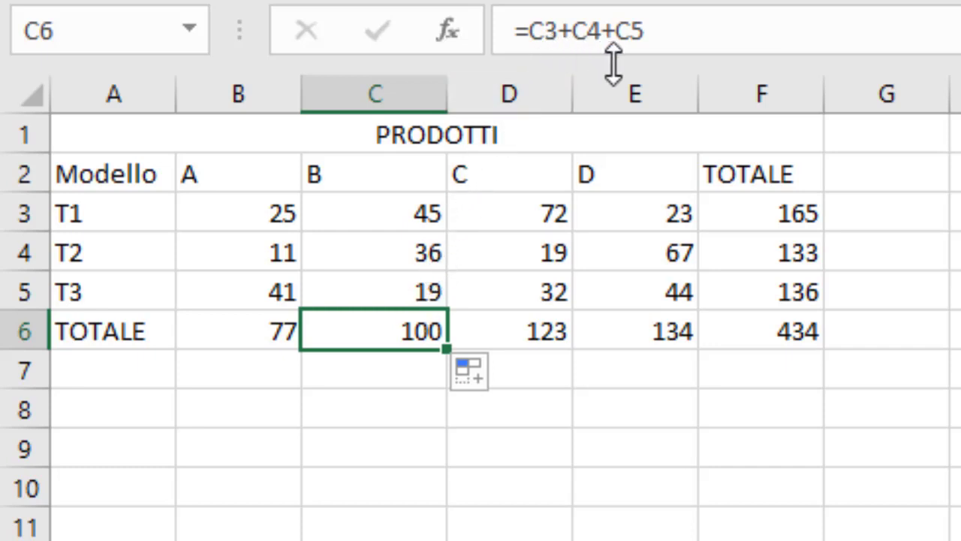
{"action": "left_click", "coordinate": [537, 330]}
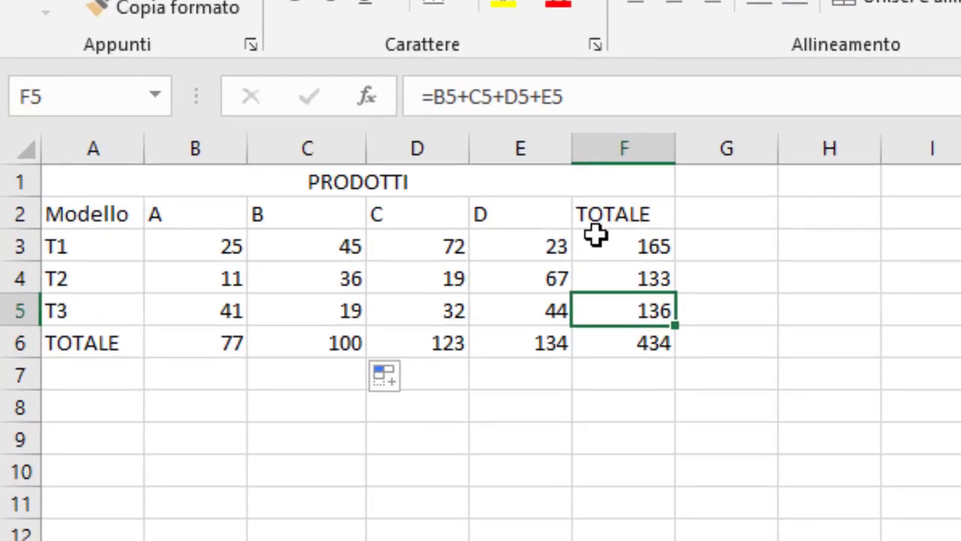
Inspect the T1, T2 and T3 row total formulas in F3, F4 and F5.
{"action": "left_click", "coordinate": [592, 235]}
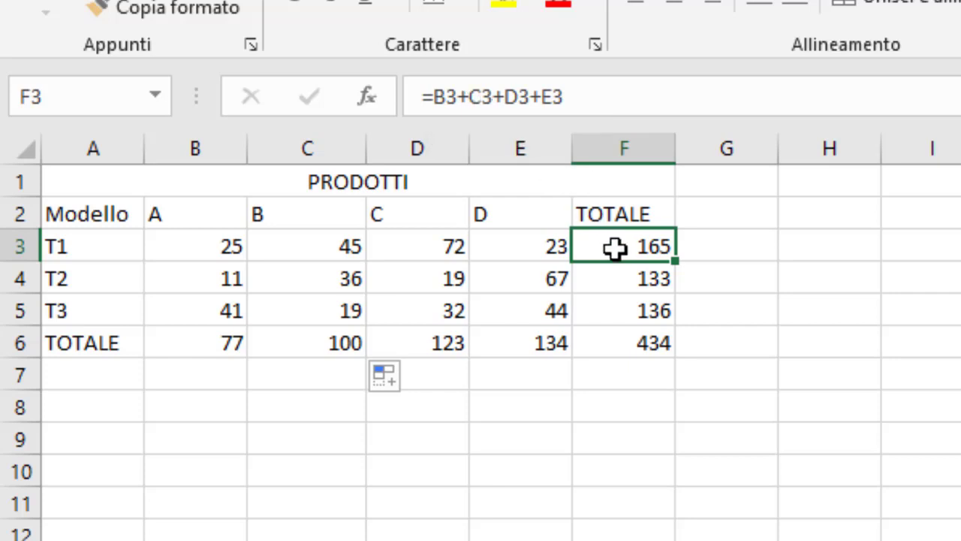
{"action": "left_click", "coordinate": [618, 281]}
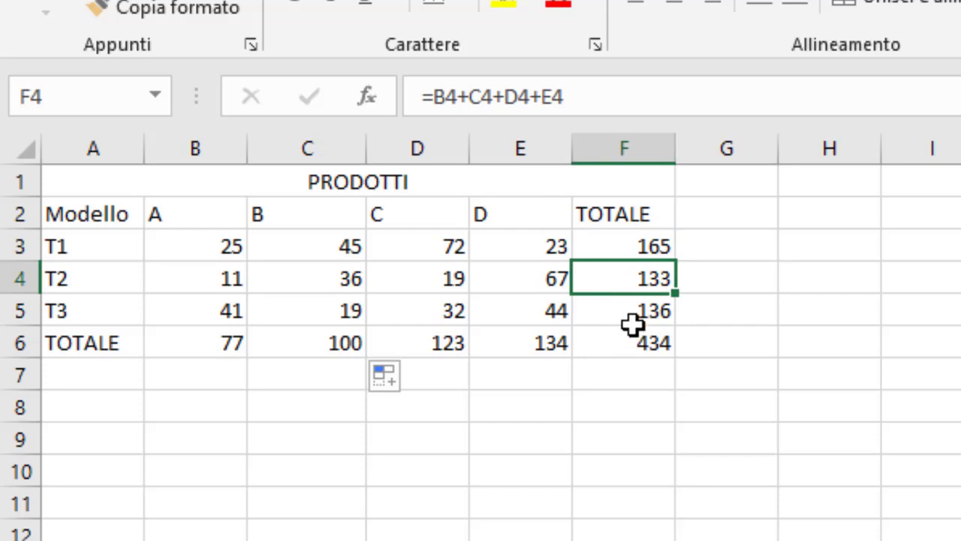
{"action": "left_click", "coordinate": [633, 317]}
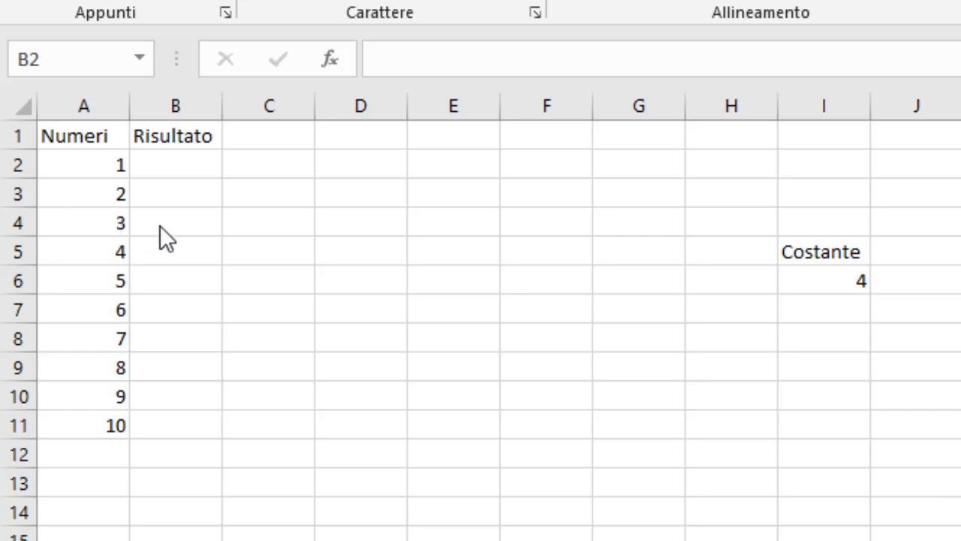
{"action": "left_click", "coordinate": [808, 274]}
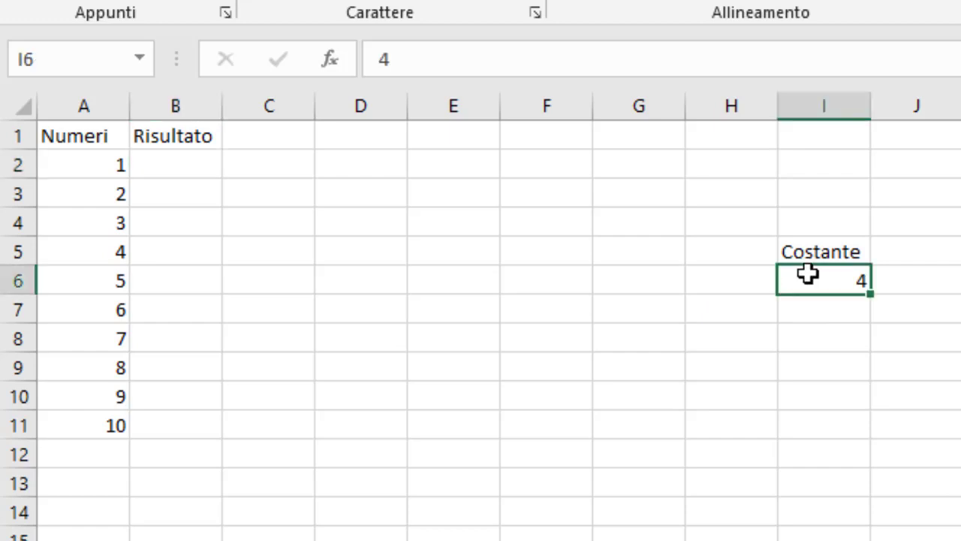
{"action": "left_click", "coordinate": [186, 235]}
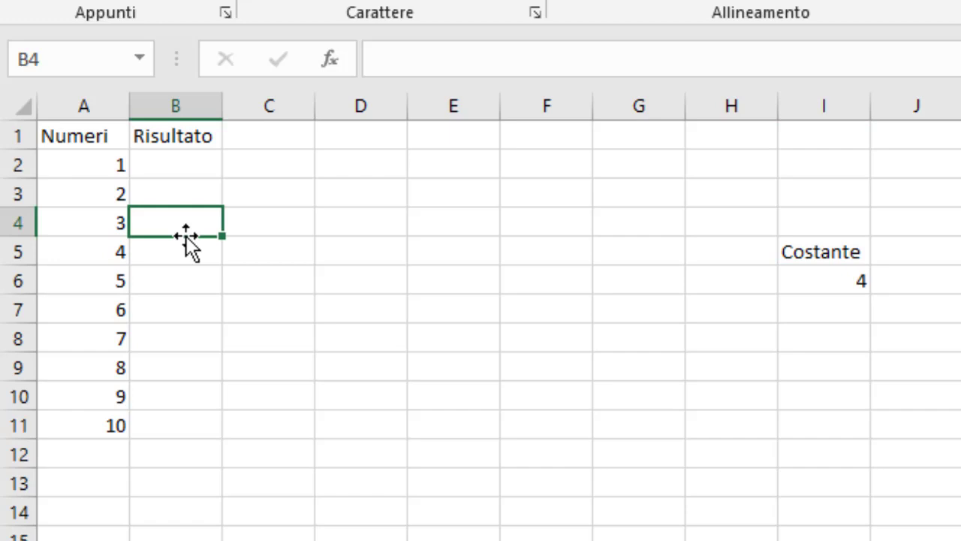
{"action": "left_click", "coordinate": [177, 156]}
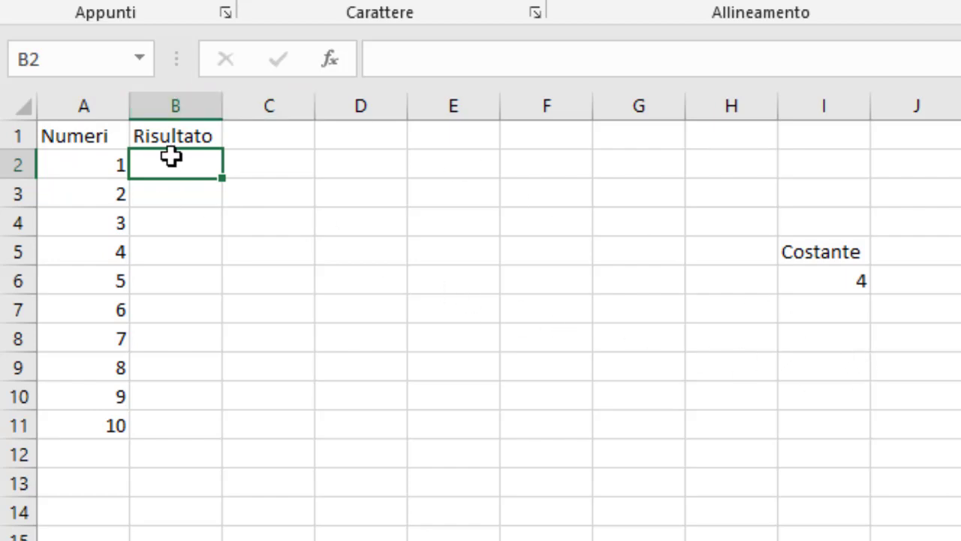
{"action": "left_click", "coordinate": [184, 197]}
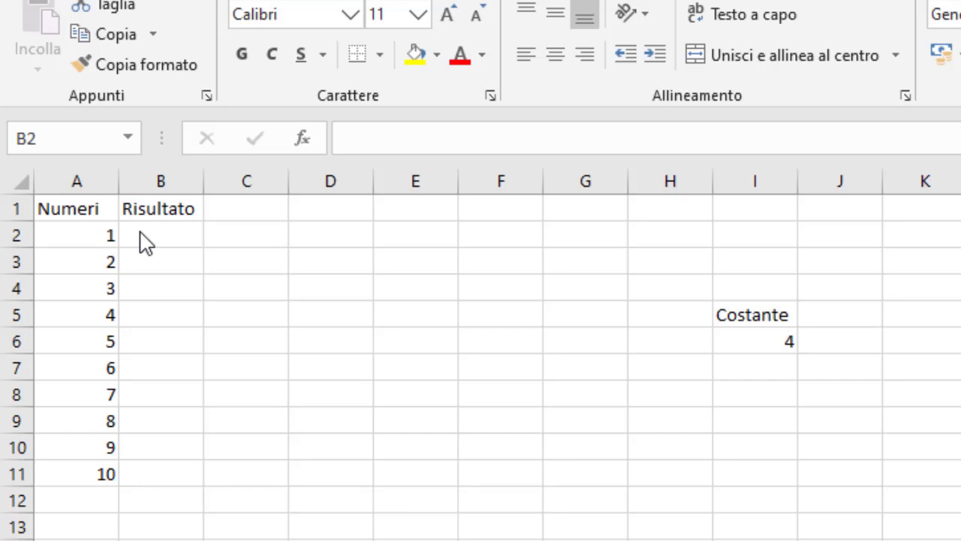
Enter =A2*I6 in B2, multiplying the Numeri value by the Costante to get 4.
{"action": "left_click", "coordinate": [139, 232]}
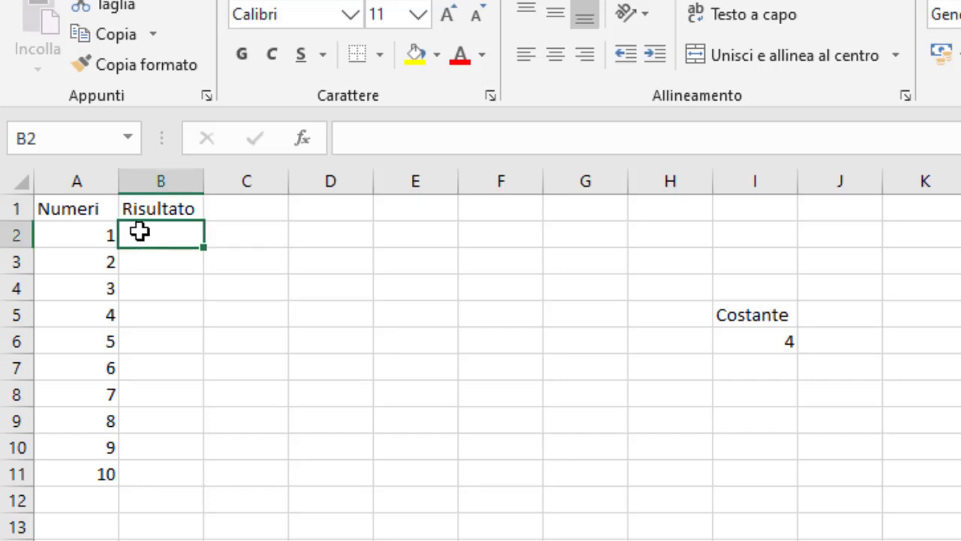
{"action": "type", "text": "="}
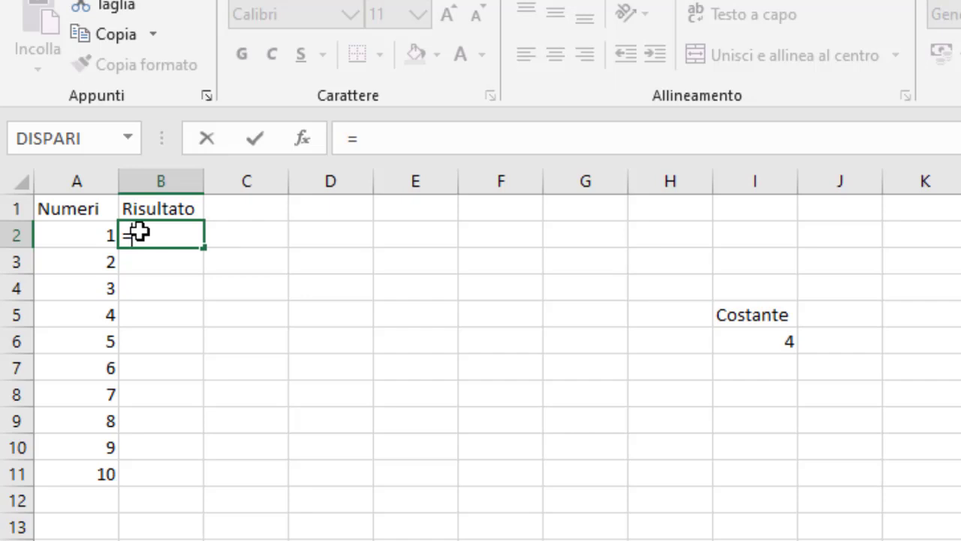
{"action": "left_click", "coordinate": [94, 236]}
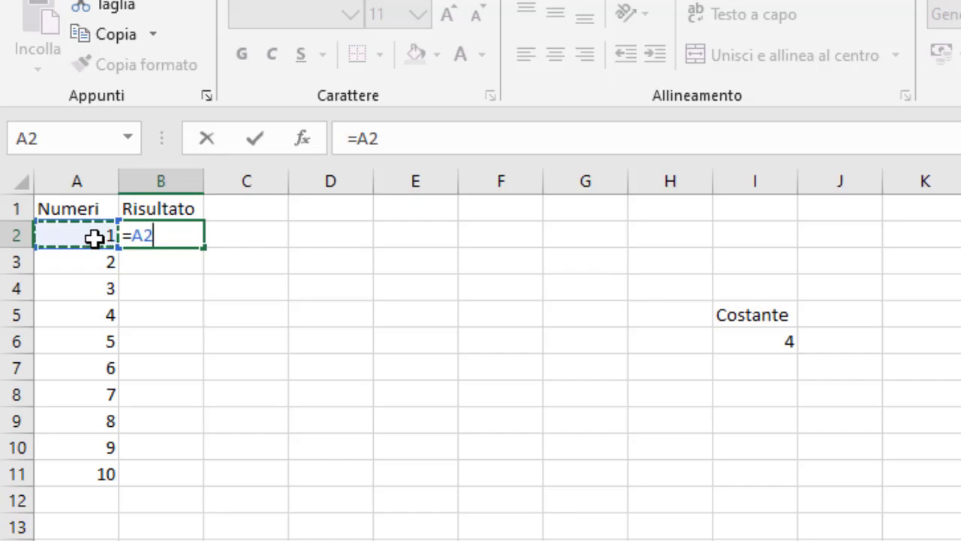
{"action": "type", "text": "*"}
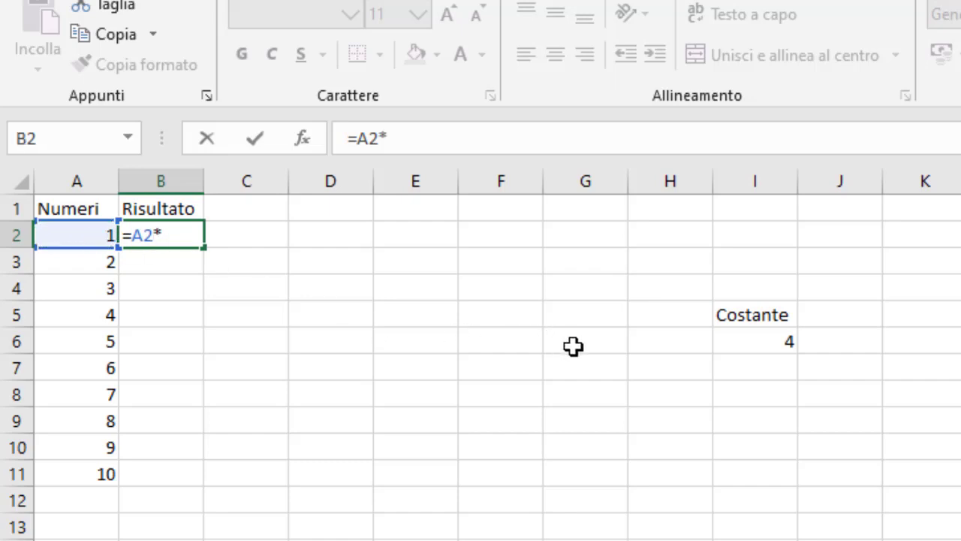
{"action": "left_click", "coordinate": [731, 340]}
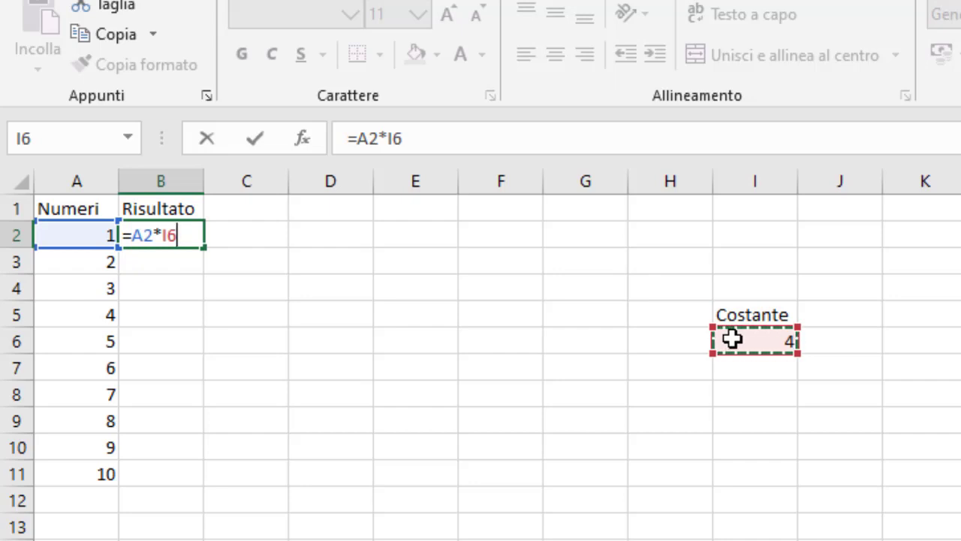
{"action": "key", "text": "Return"}
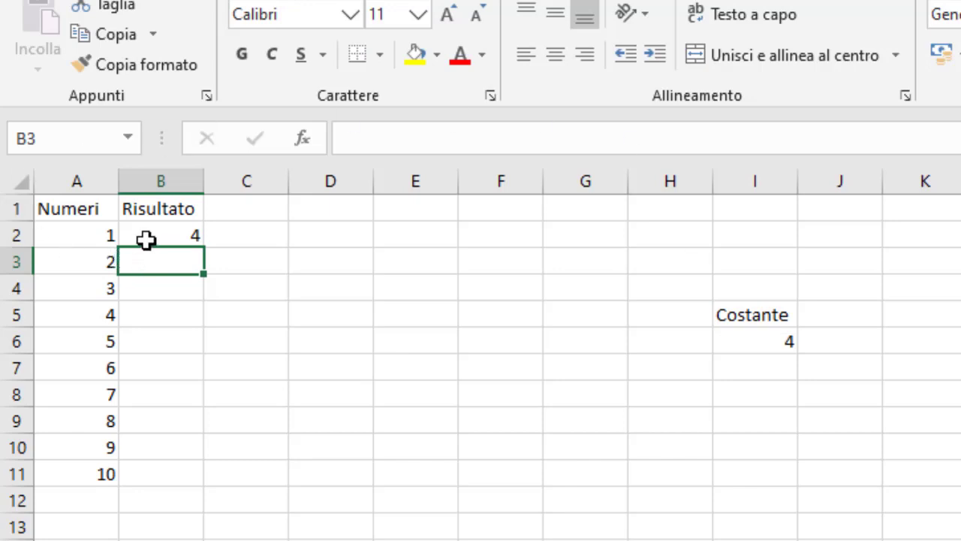
Fill B2's =A2*I6 formula down to B11, where shifted references return 0.
{"action": "left_click", "coordinate": [174, 234]}
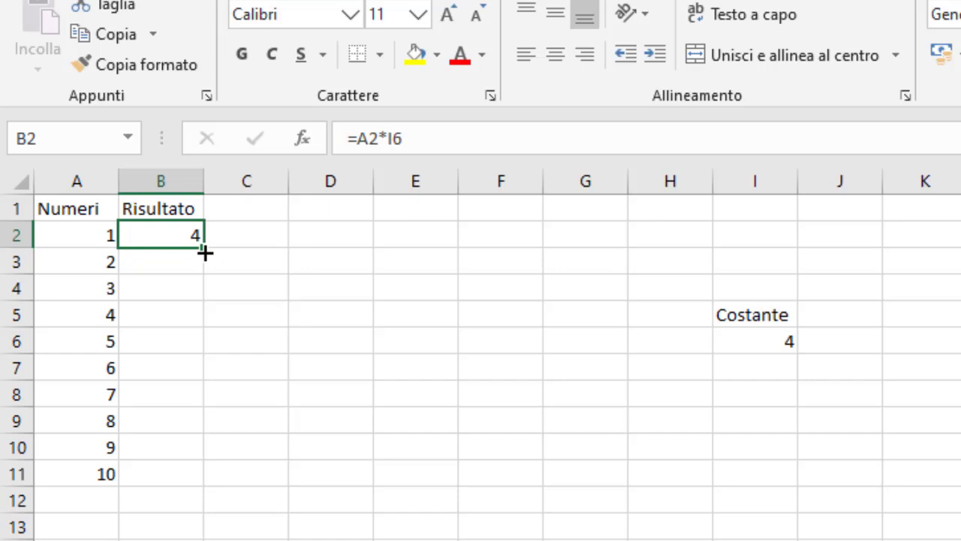
{"action": "left_click_drag", "start_coordinate": [204, 253], "coordinate": [182, 481]}
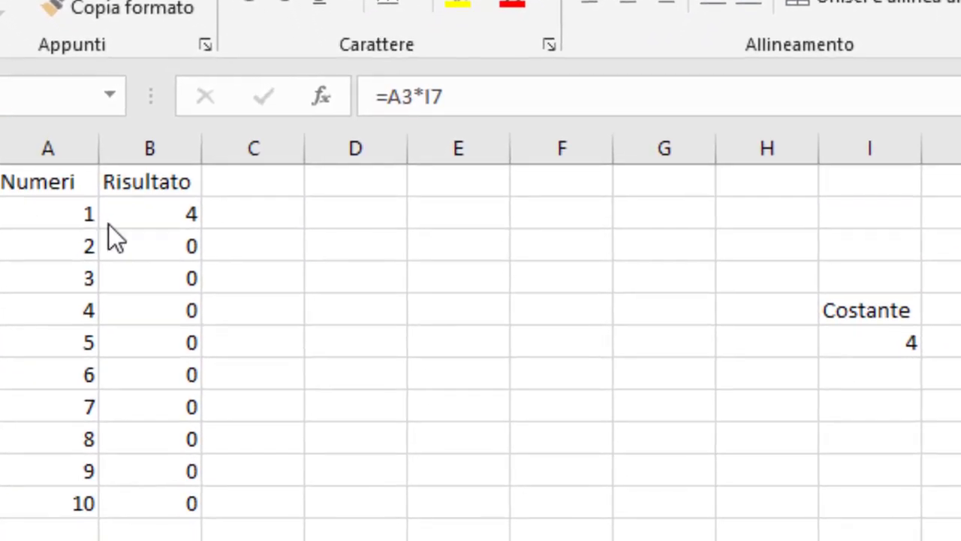
{"action": "left_click", "coordinate": [178, 209]}
{"action": "left_click", "coordinate": [660, 114]}
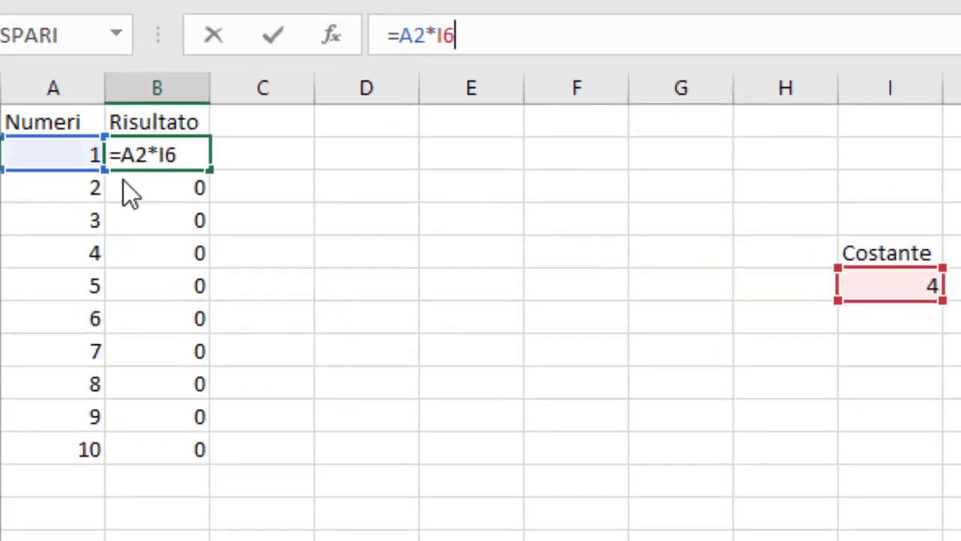
{"action": "key", "text": "Return"}
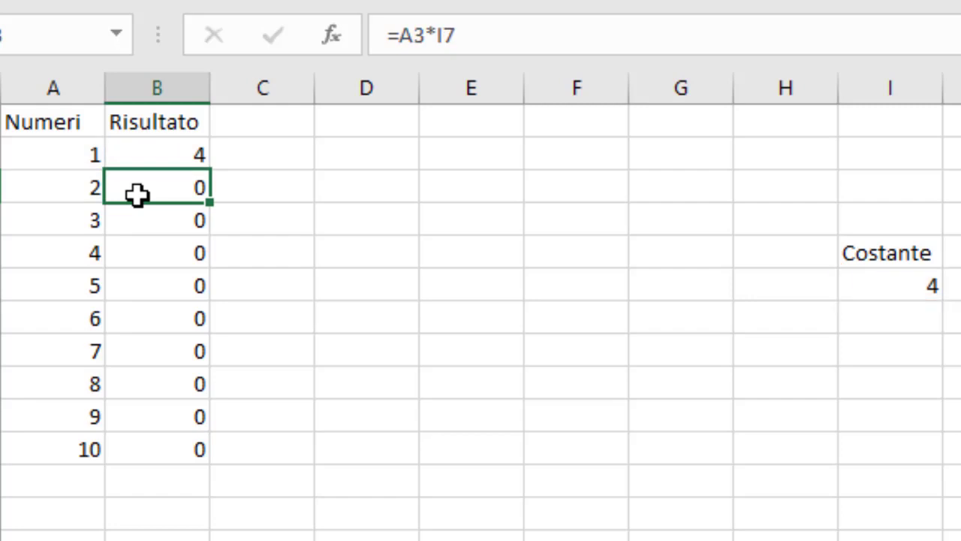
{"action": "left_click", "coordinate": [609, 27]}
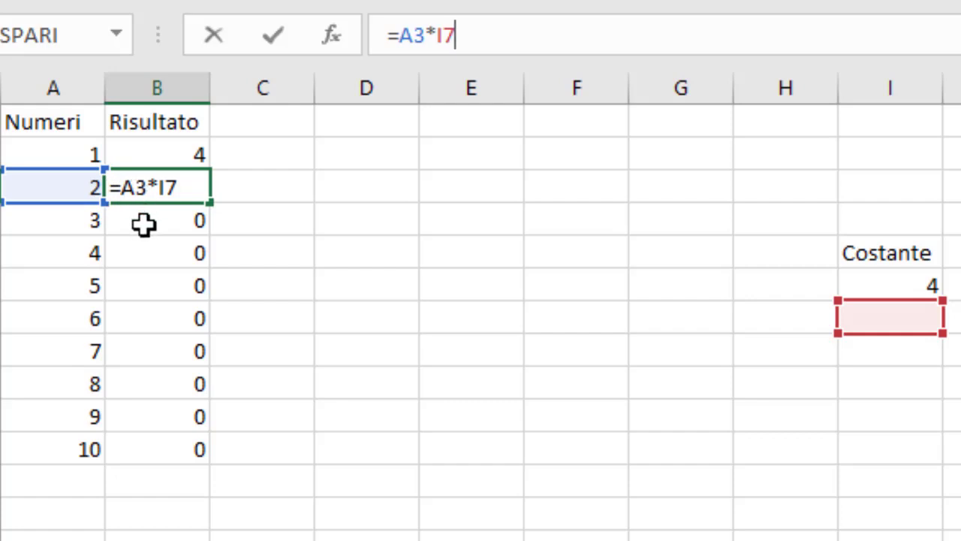
{"action": "key", "text": "Return"}
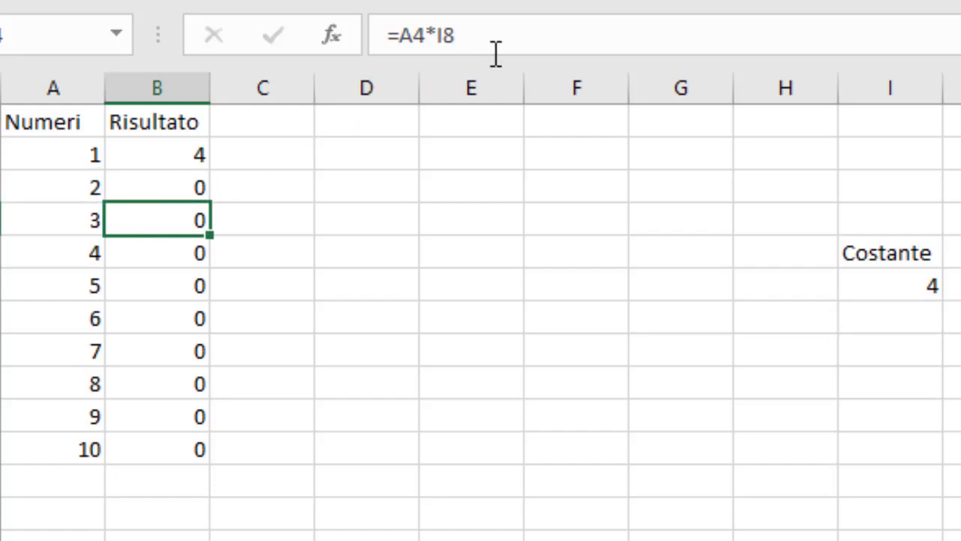
{"action": "left_click", "coordinate": [497, 43]}
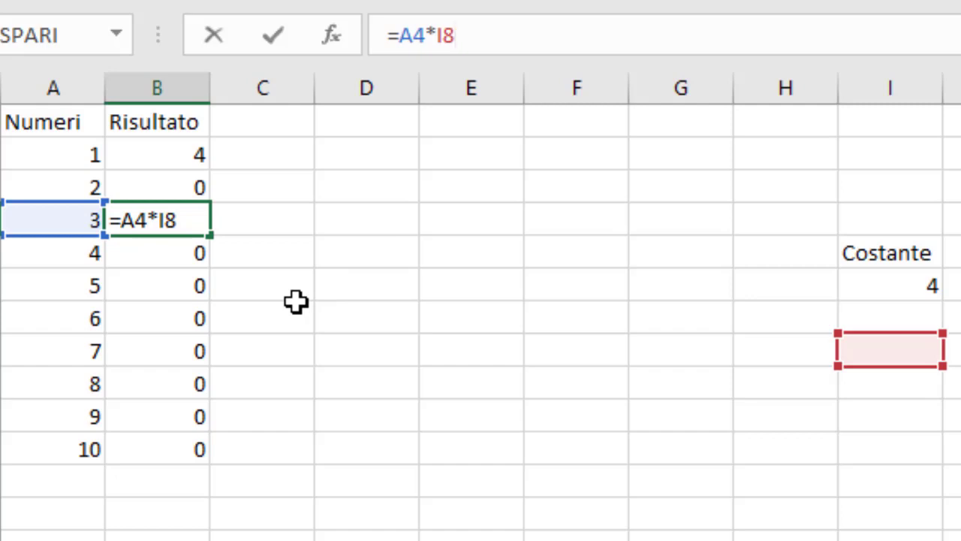
{"action": "key", "text": "Tab"}
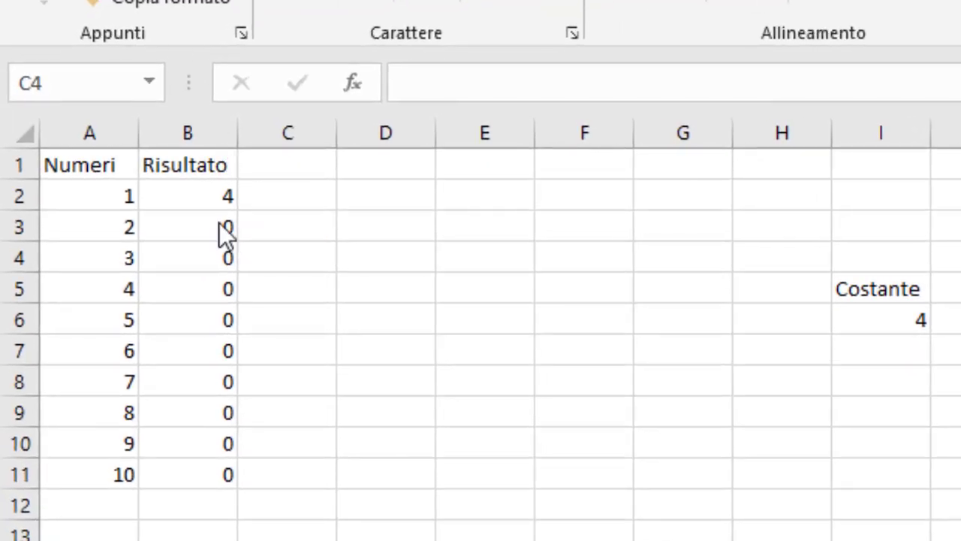
{"action": "left_click", "coordinate": [184, 188]}
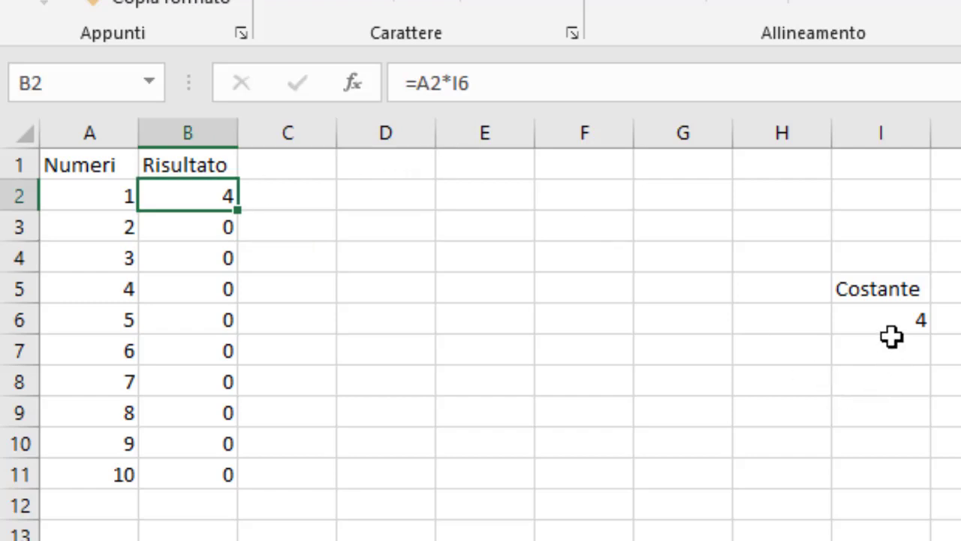
{"action": "left_click", "coordinate": [891, 325]}
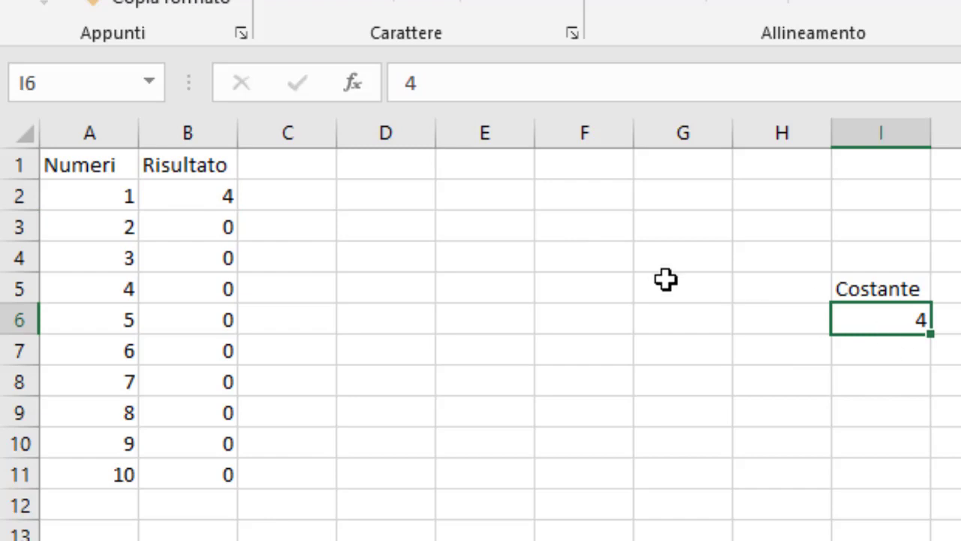
{"action": "left_click", "coordinate": [166, 223]}
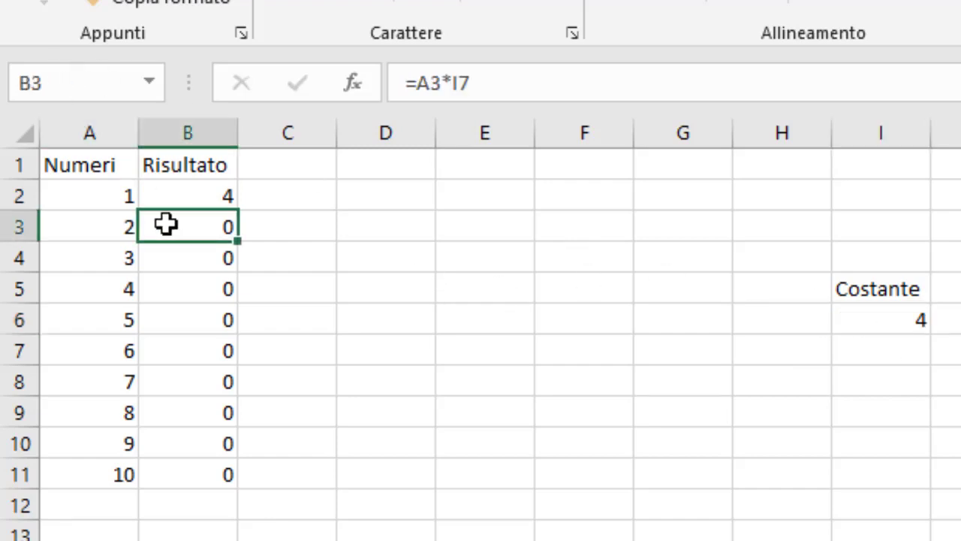
{"action": "left_click", "coordinate": [190, 192]}
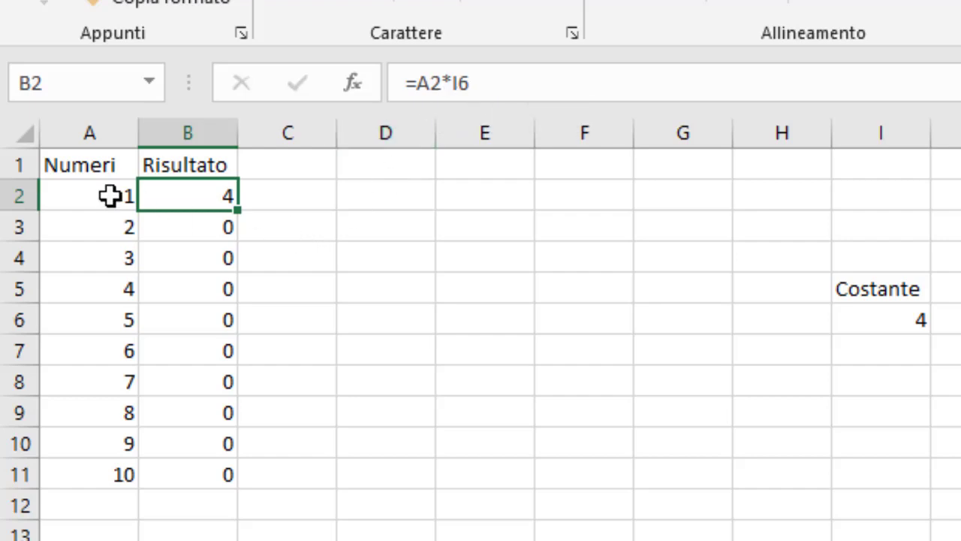
{"action": "left_click", "coordinate": [160, 233]}
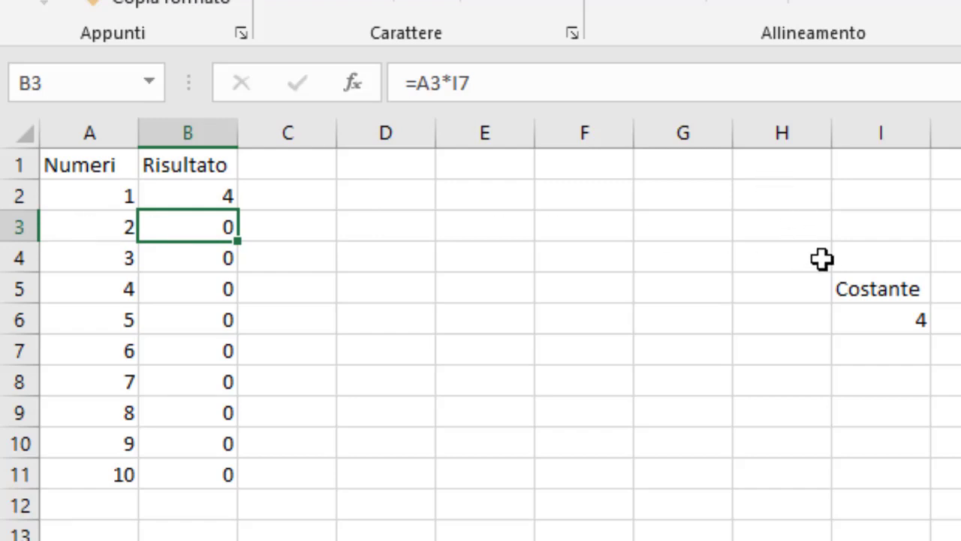
{"action": "left_click", "coordinate": [540, 94]}
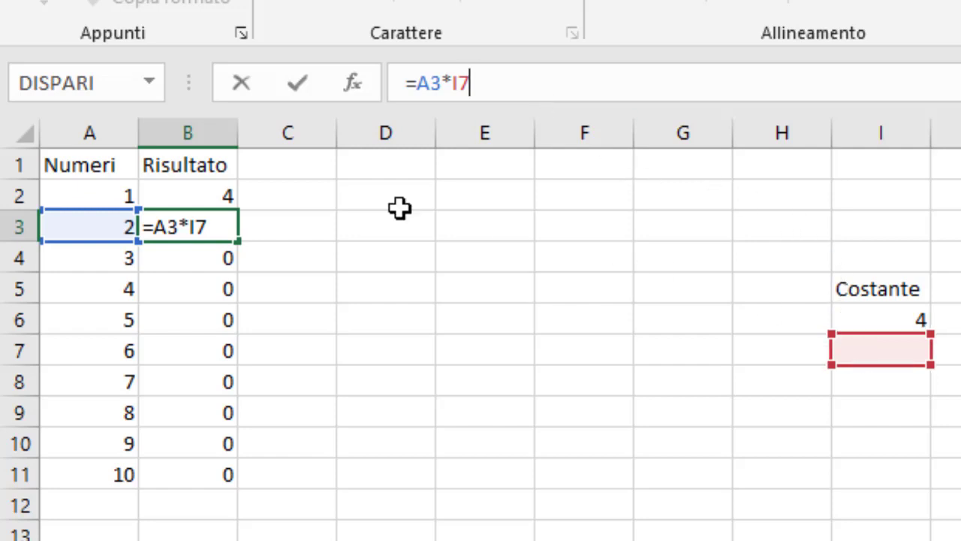
{"action": "left_click", "coordinate": [112, 257]}
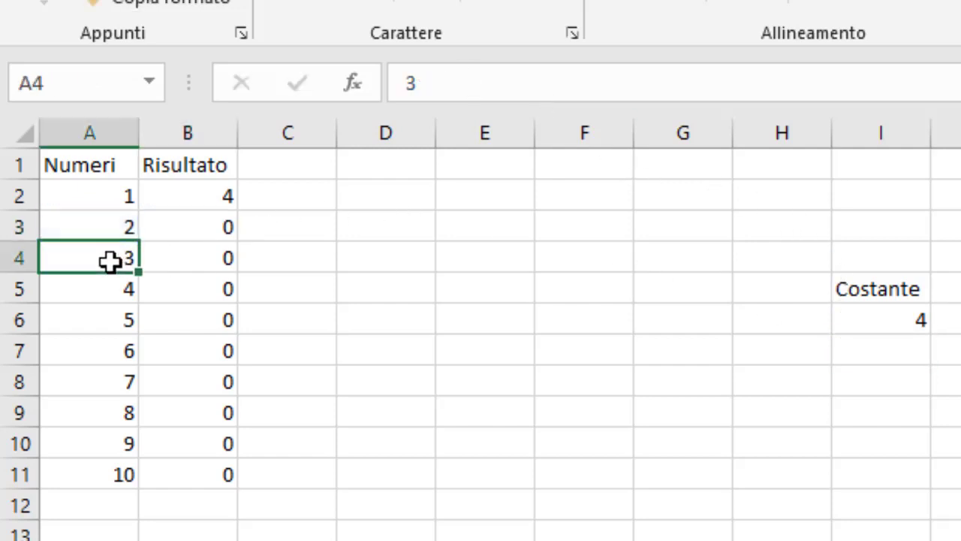
{"action": "left_click", "coordinate": [201, 256]}
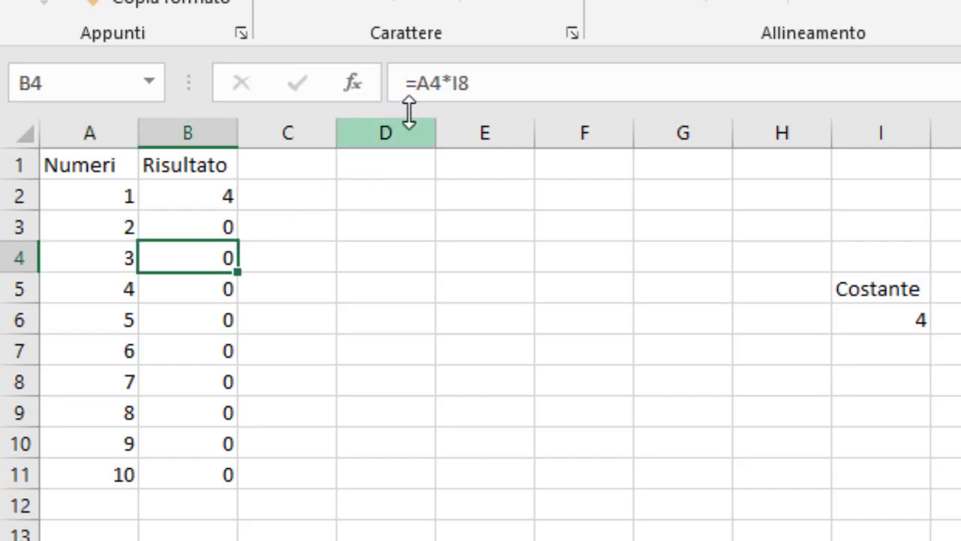
{"action": "left_click", "coordinate": [444, 84]}
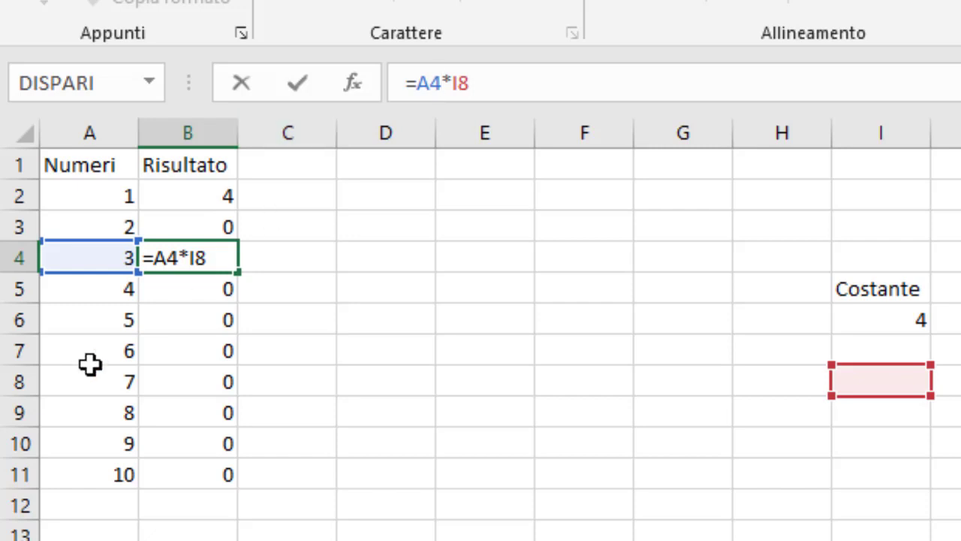
{"action": "left_click", "coordinate": [107, 288]}
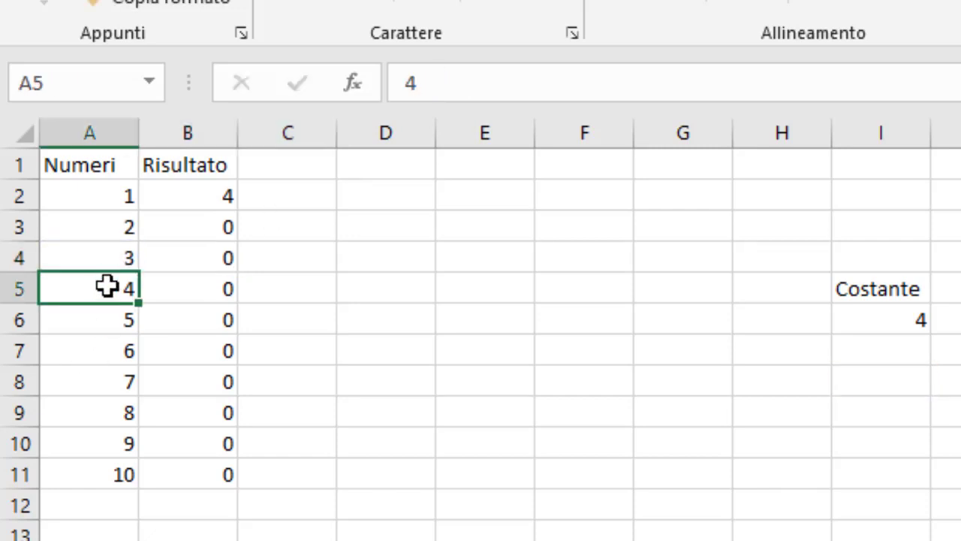
{"action": "left_click", "coordinate": [217, 292]}
{"action": "left_click", "coordinate": [441, 83]}
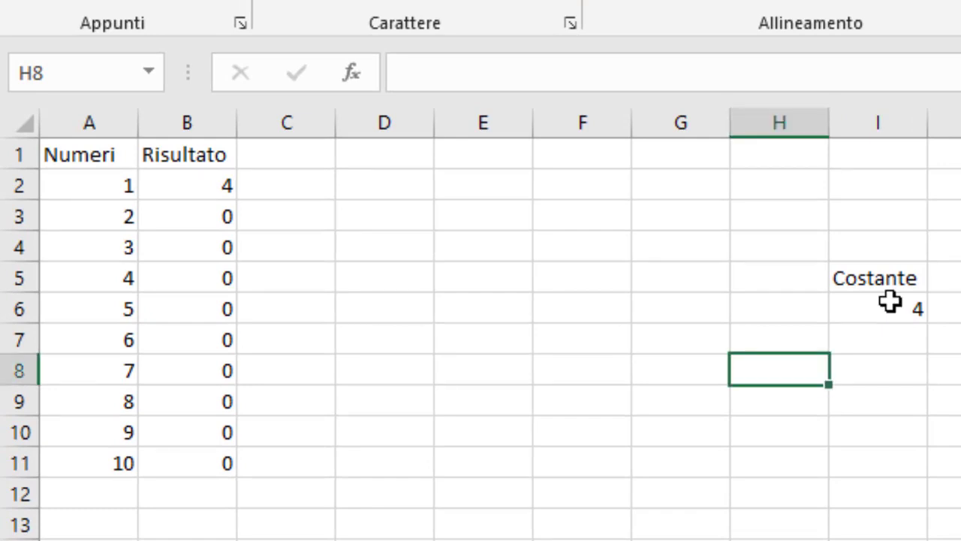
{"action": "left_click", "coordinate": [890, 302]}
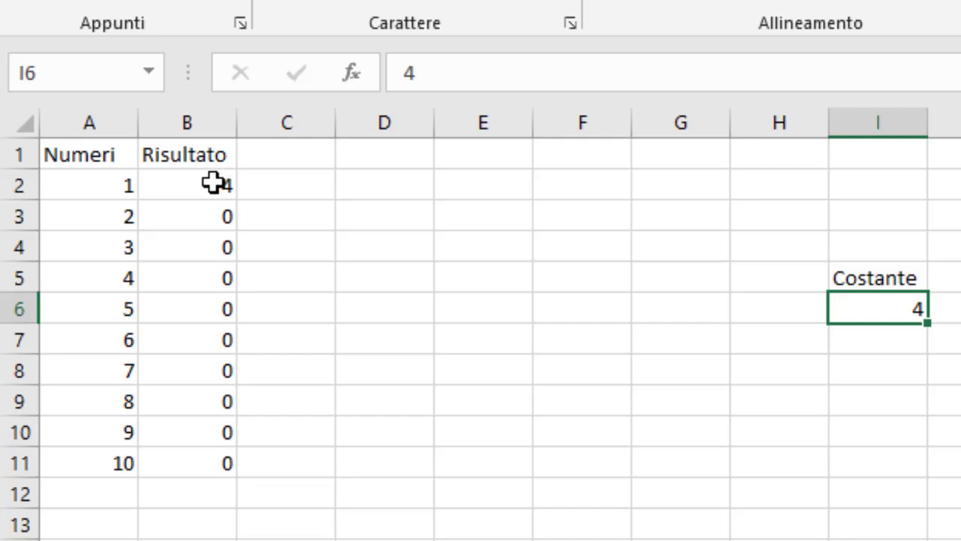
{"action": "left_click", "coordinate": [211, 184]}
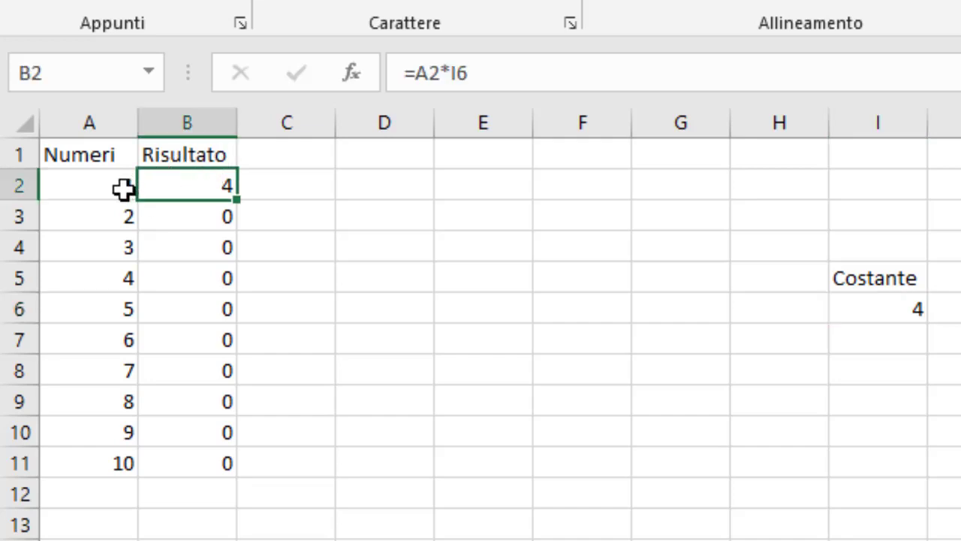
{"action": "left_click", "coordinate": [124, 189]}
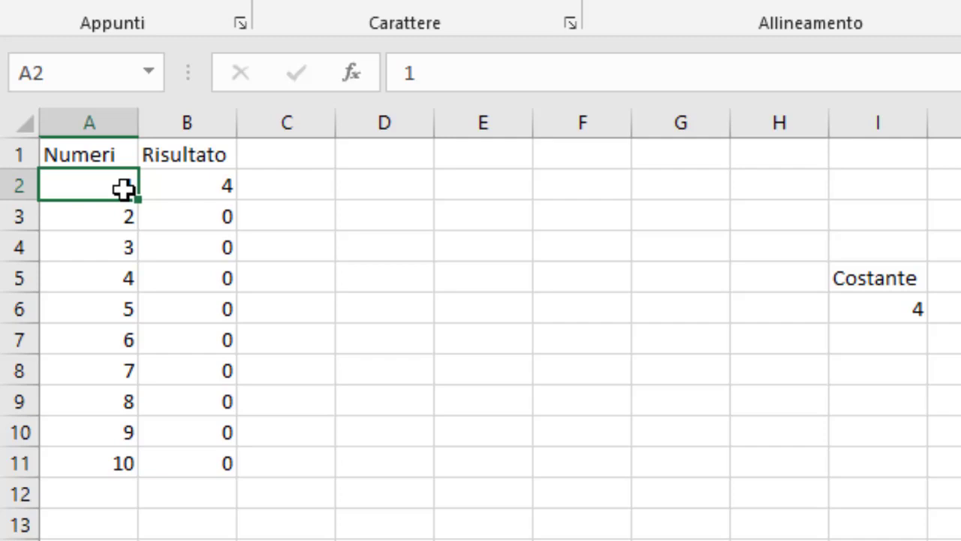
{"action": "left_click", "coordinate": [229, 190]}
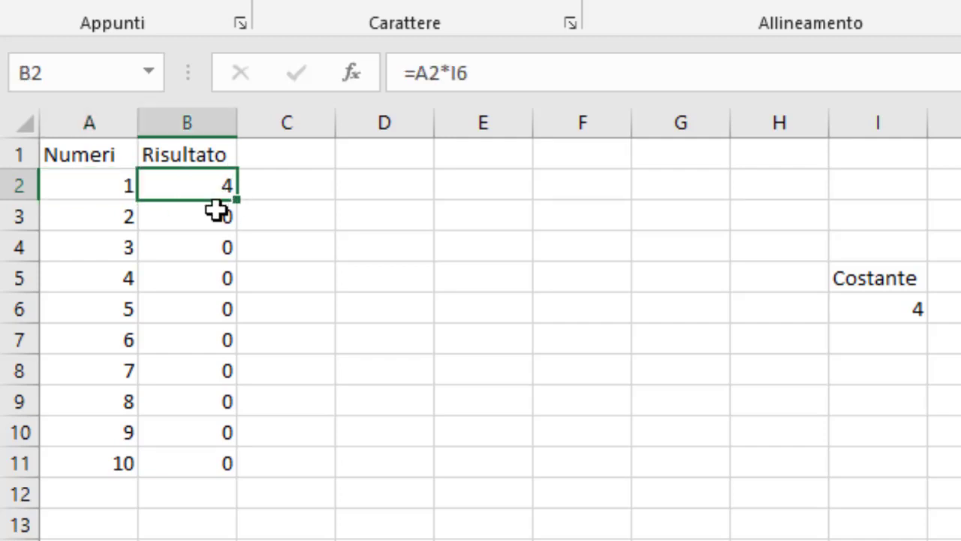
{"action": "left_click", "coordinate": [216, 211]}
{"action": "left_click", "coordinate": [211, 250]}
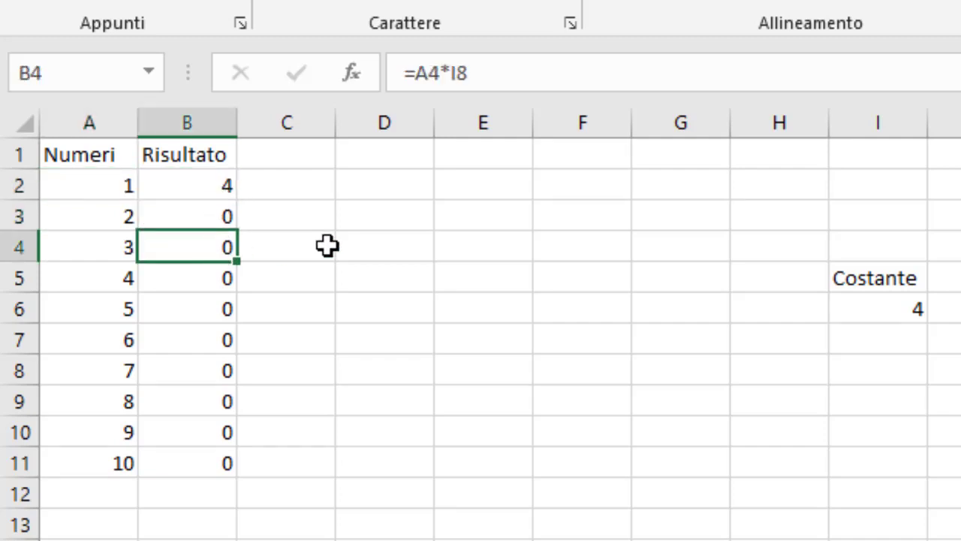
{"action": "left_click", "coordinate": [516, 74]}
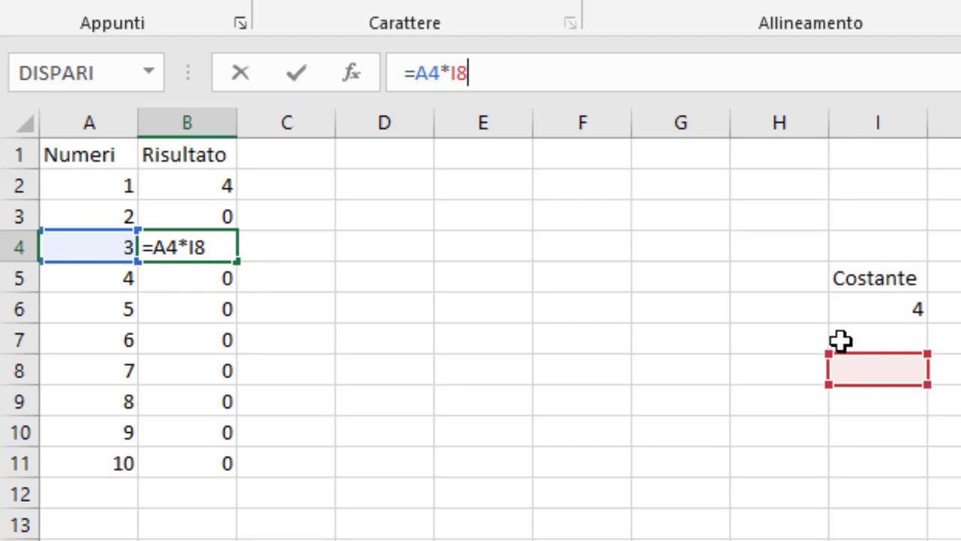
{"action": "left_click", "coordinate": [856, 316]}
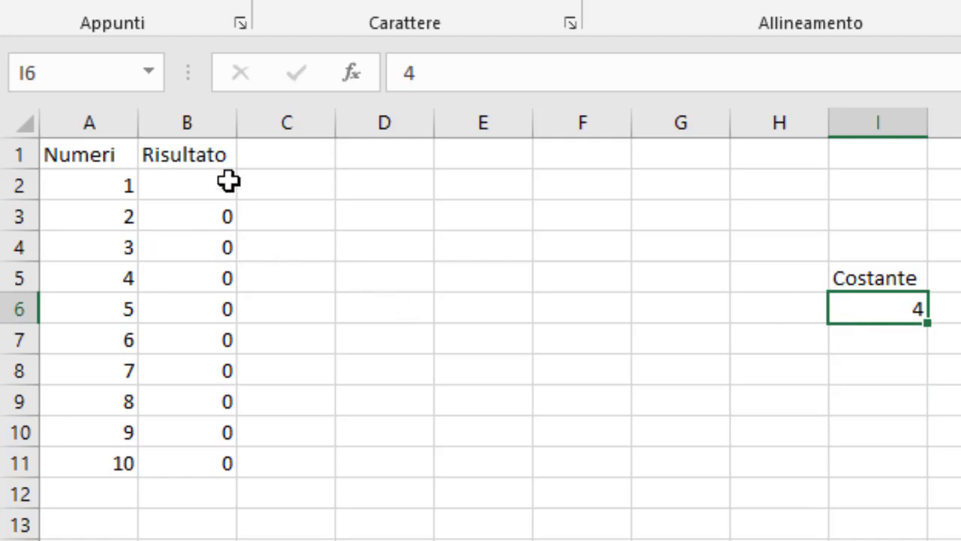
{"action": "left_click", "coordinate": [186, 187]}
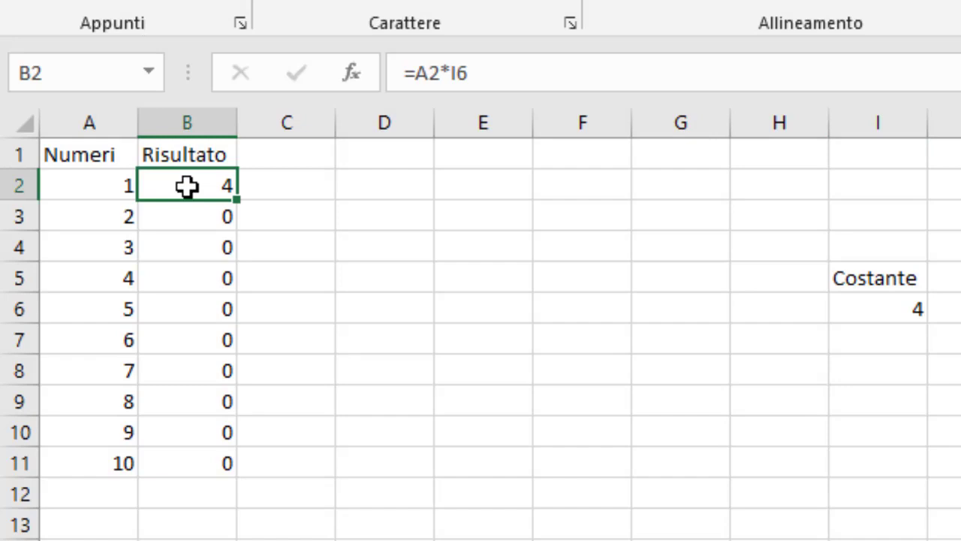
{"action": "left_click", "coordinate": [89, 184]}
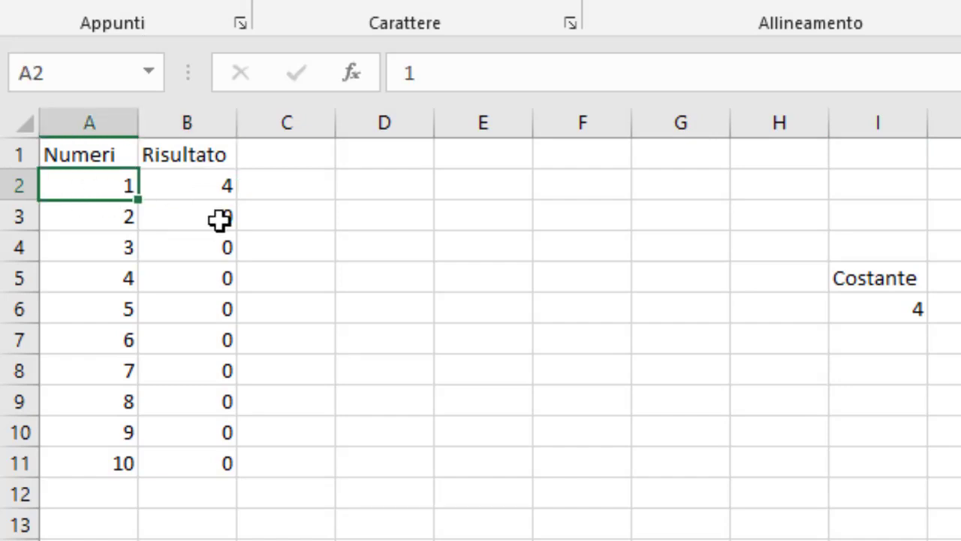
{"action": "left_click", "coordinate": [215, 190]}
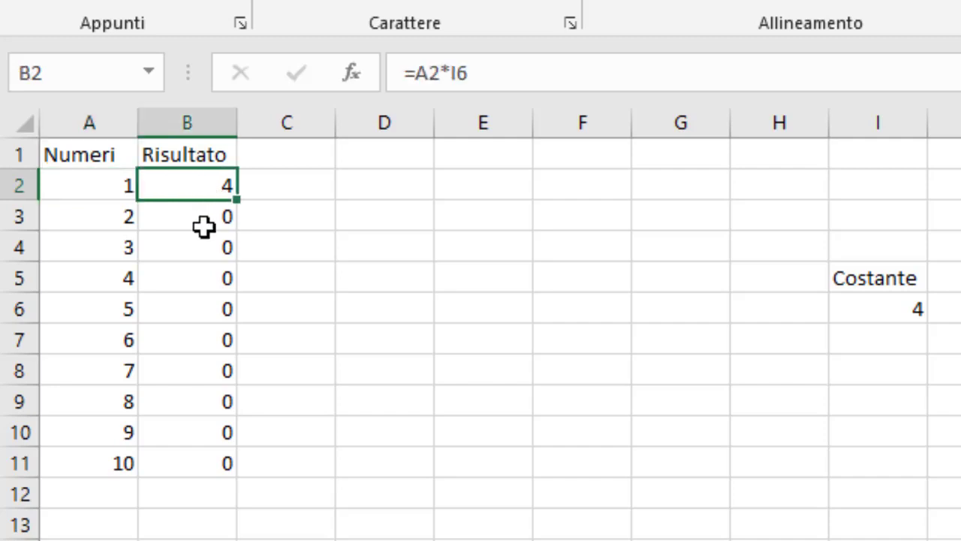
{"action": "left_click", "coordinate": [204, 224]}
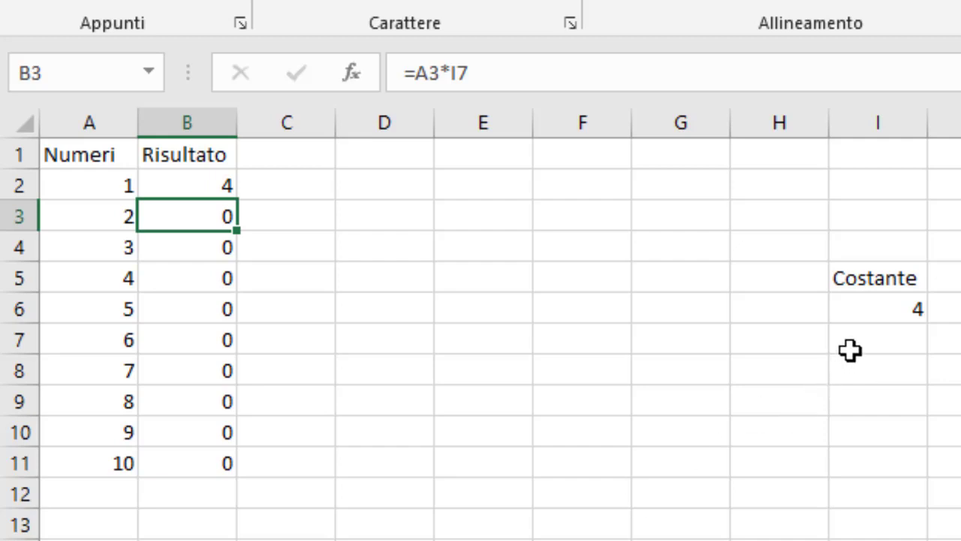
{"action": "left_click", "coordinate": [873, 316]}
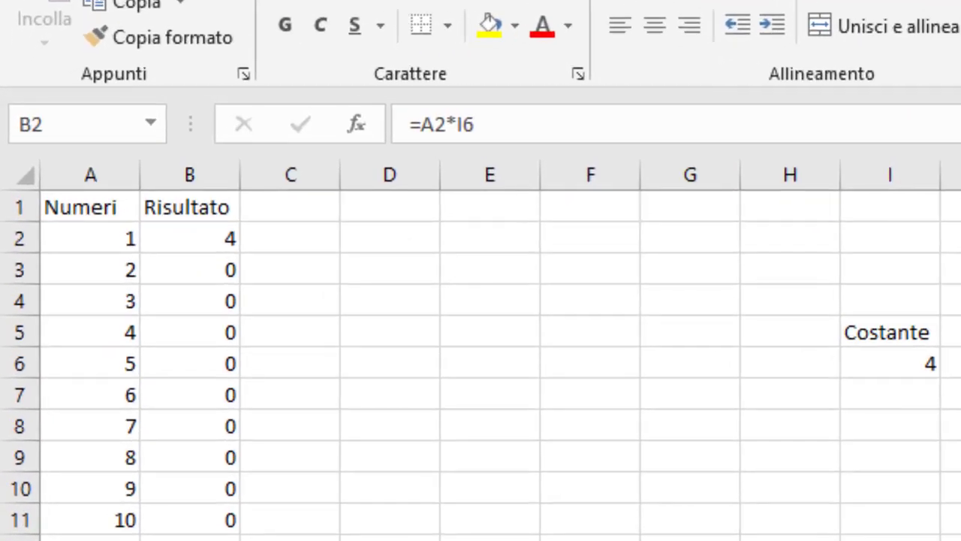
Select B2 and edit its =A2*I6 formula at the I6 reference.
{"action": "left_click", "coordinate": [183, 239]}
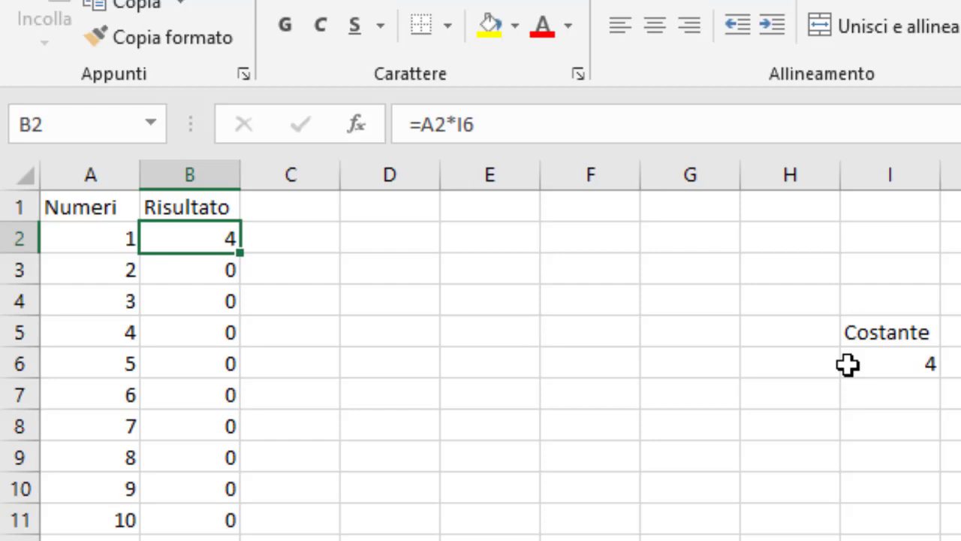
{"action": "left_click", "coordinate": [458, 125]}
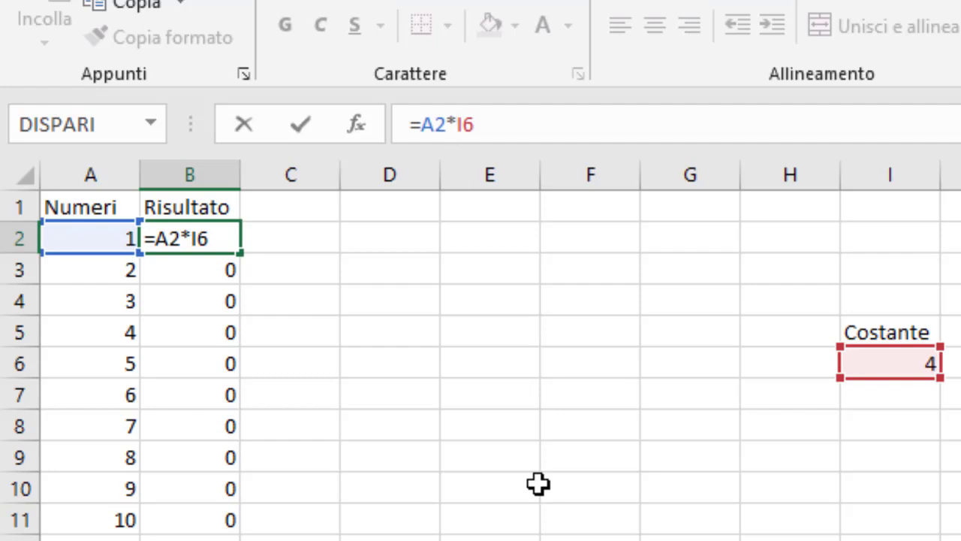
Lock the constant reference so B2 reads =A2*$I$6, still showing 4.
{"action": "key", "text": "F4"}
{"action": "key", "text": "F4"}
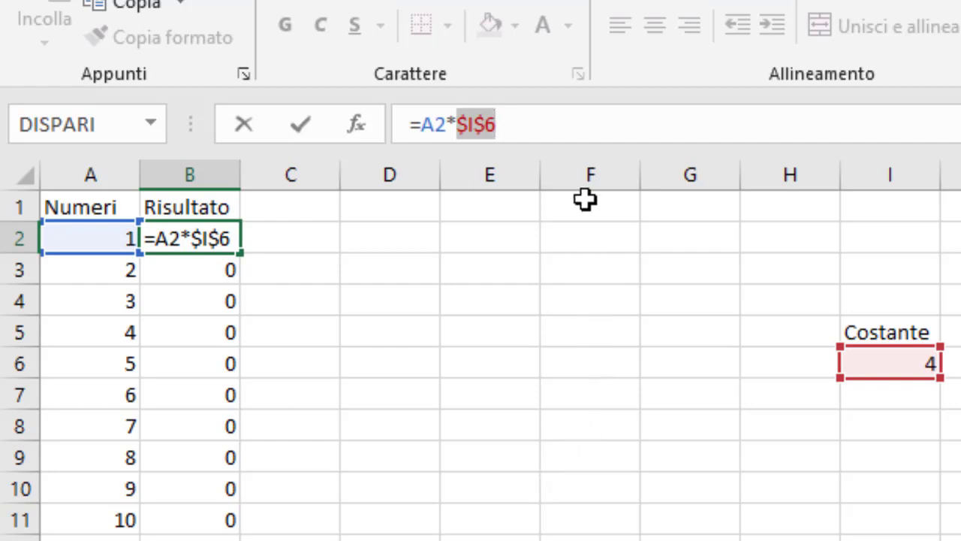
{"action": "left_click", "coordinate": [583, 136]}
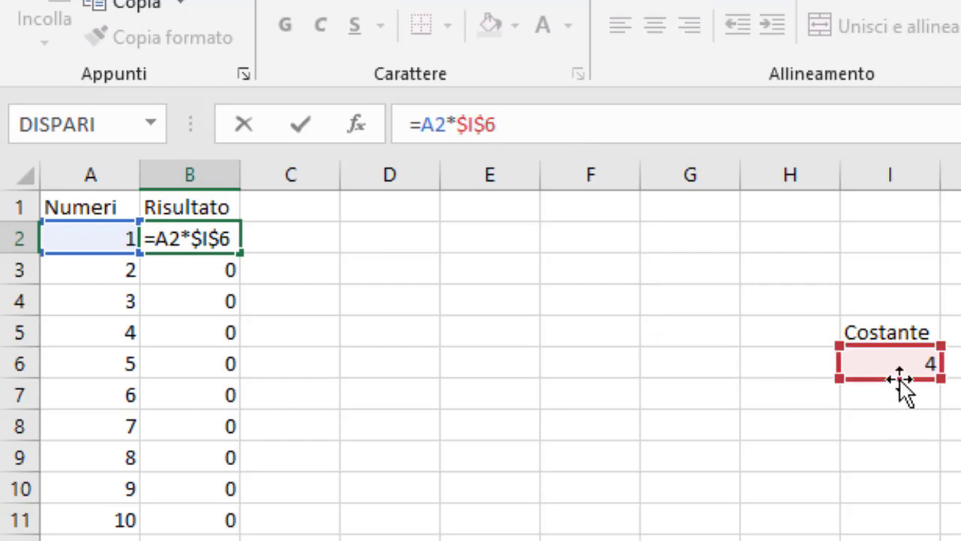
{"action": "key", "text": "Return"}
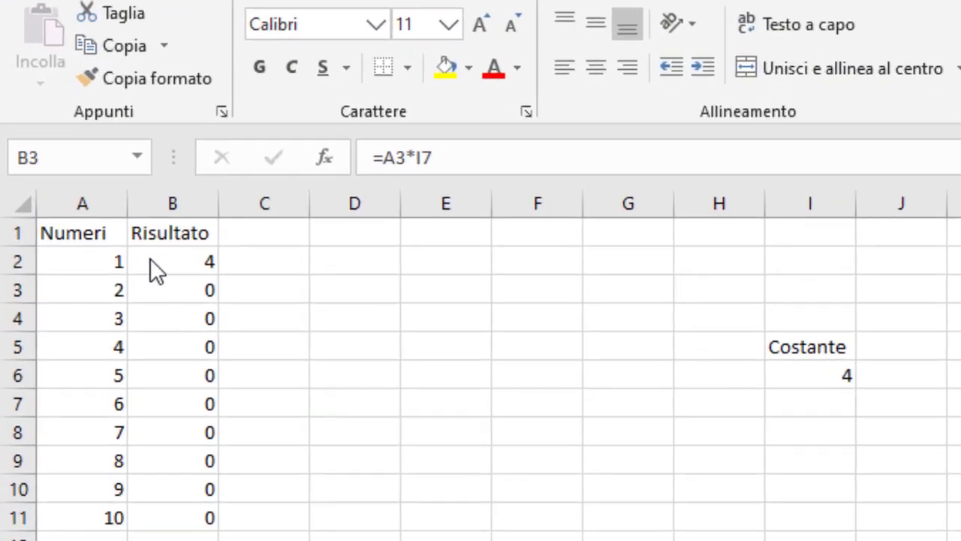
{"action": "left_click", "coordinate": [149, 258]}
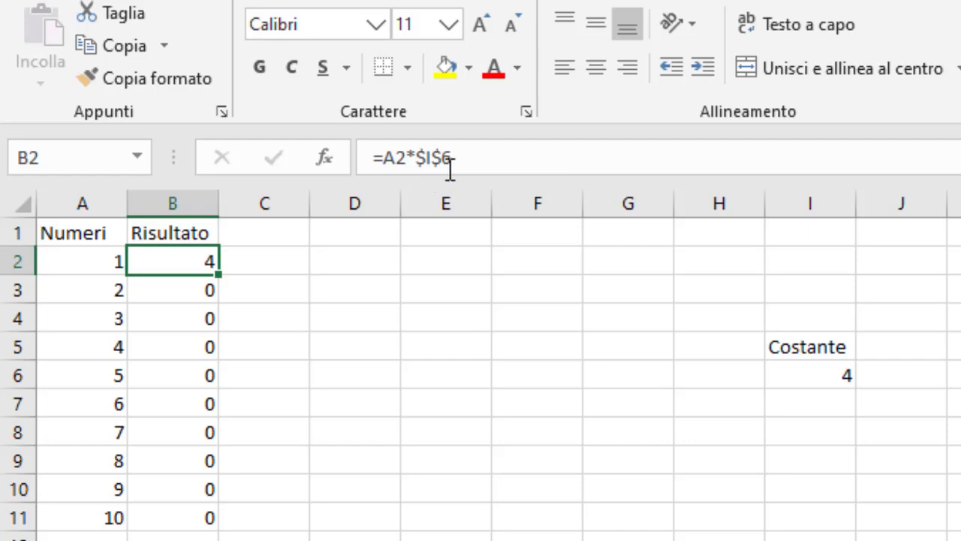
{"action": "left_click", "coordinate": [448, 164]}
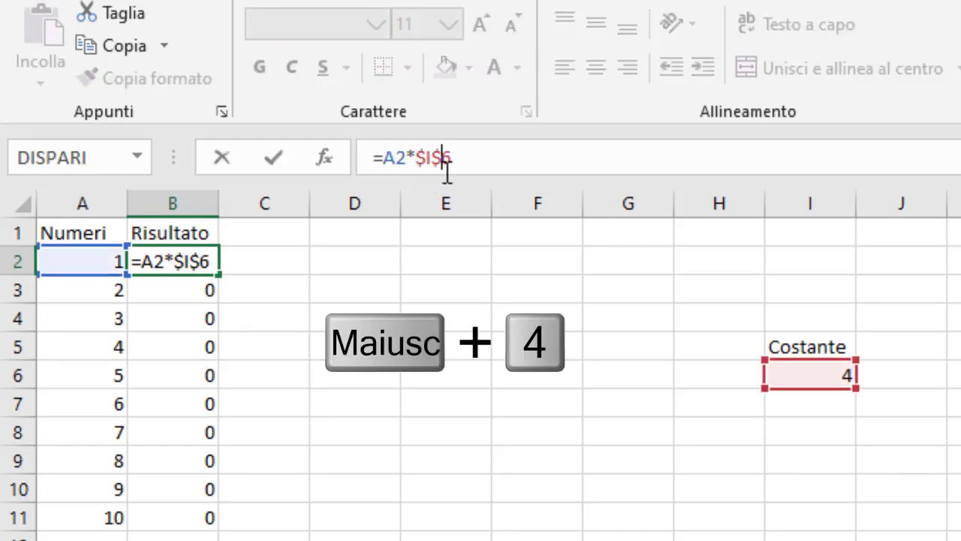
{"action": "key", "text": "Left"}
{"action": "key", "text": "BackSpace"}
{"action": "key", "text": "Left"}
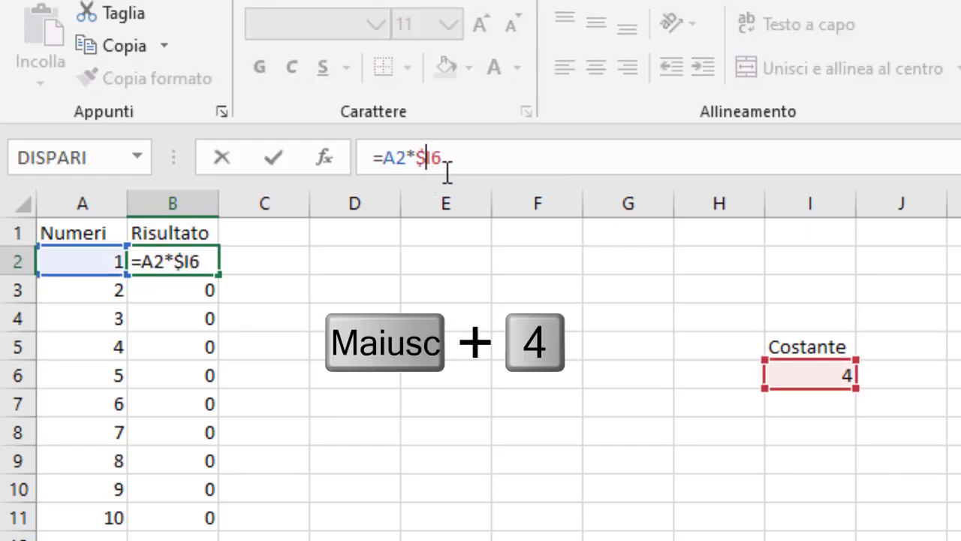
{"action": "key", "text": "Left"}
{"action": "key", "text": "Delete"}
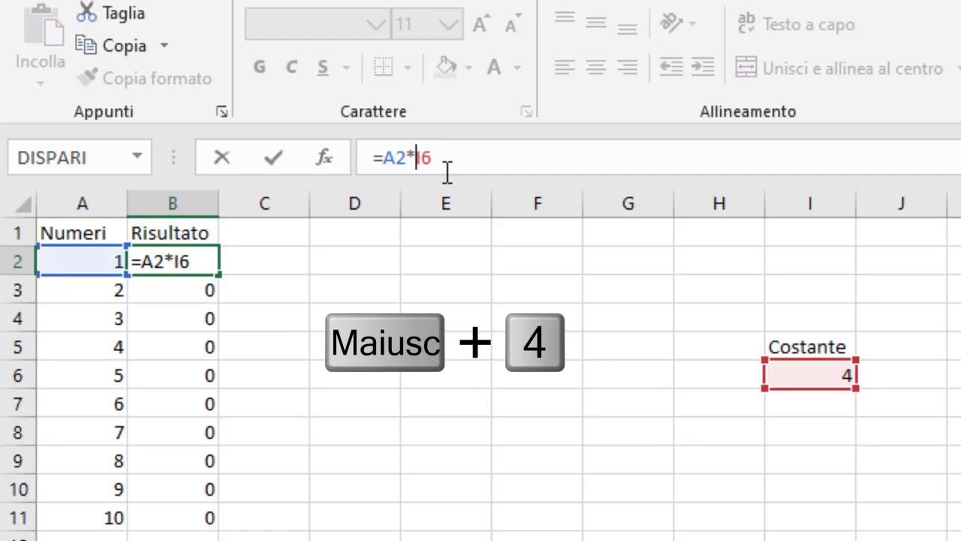
{"action": "type", "text": "$"}
{"action": "key", "text": "Right"}
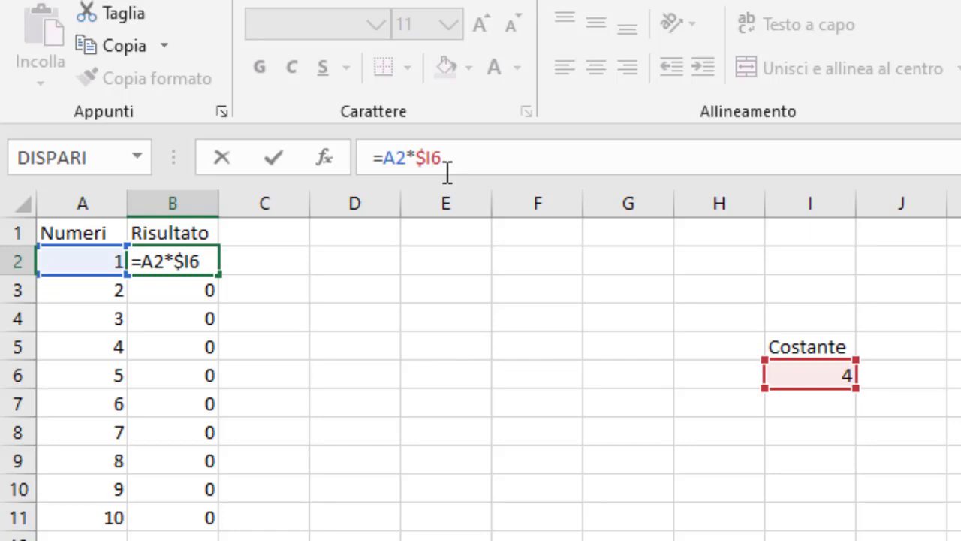
{"action": "type", "text": "$"}
{"action": "key", "text": "Return"}
{"action": "key", "text": "Return"}
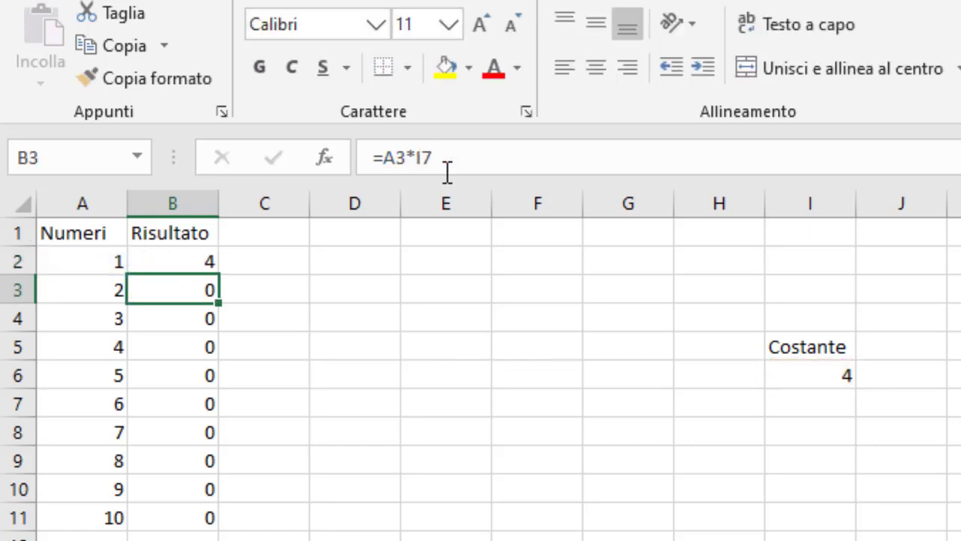
{"action": "key", "text": "Up"}
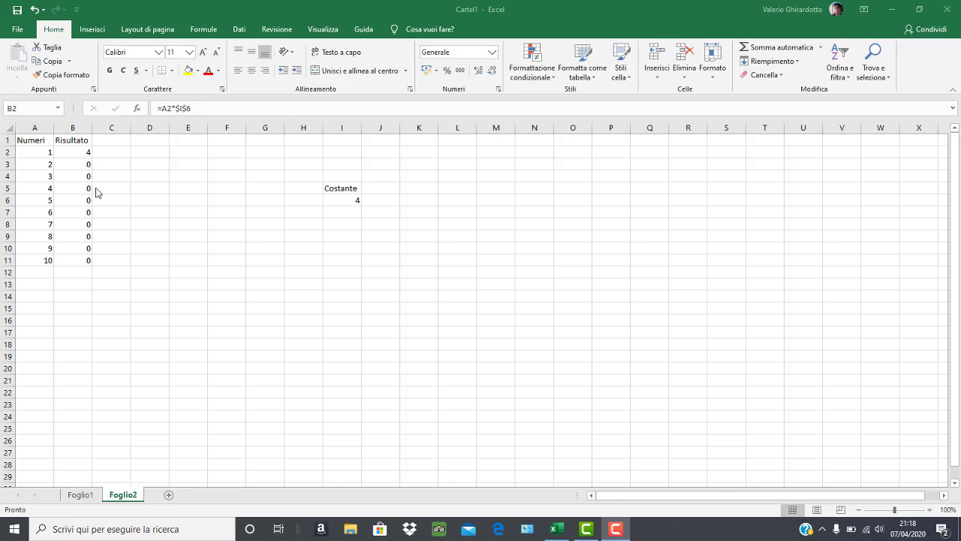
Fill B2's =A2*$I$6 down to B11 for results 4 through 40, then check B11 and B4.
{"action": "left_click", "coordinate": [66, 151]}
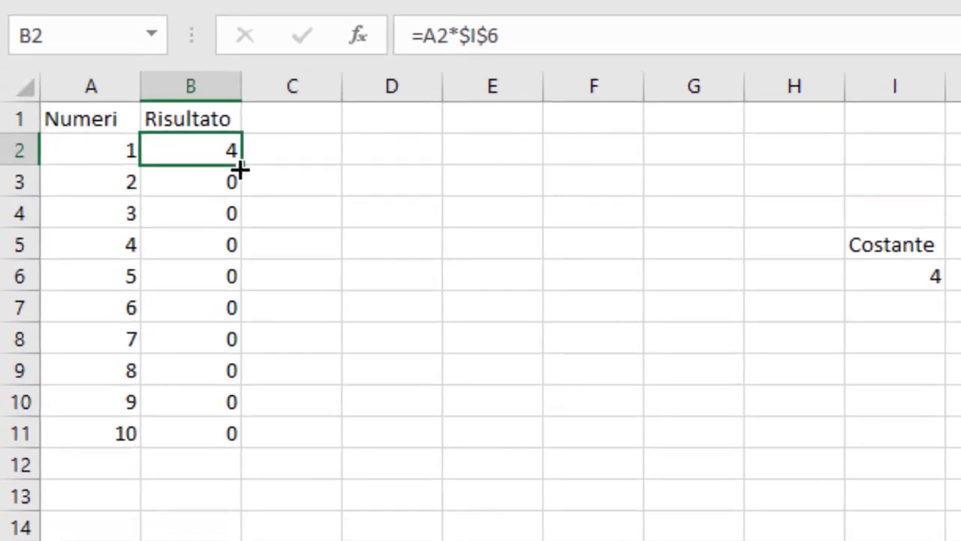
{"action": "mouse_move", "coordinate": [239, 170]}
{"action": "left_mouse_down"}
{"action": "mouse_move", "coordinate": [210, 451]}
{"action": "mouse_move", "coordinate": [211, 435]}
{"action": "left_mouse_up"}
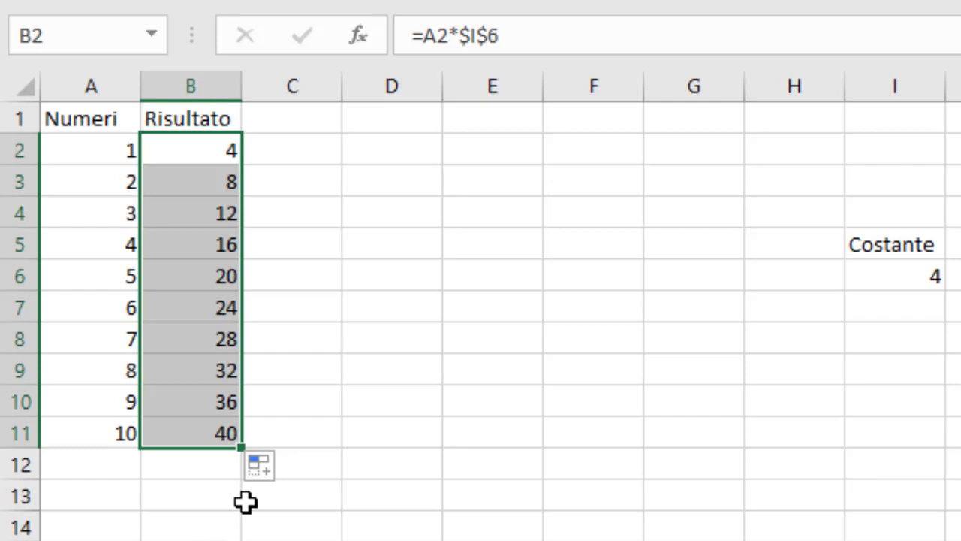
{"action": "left_click", "coordinate": [389, 401]}
{"action": "left_click", "coordinate": [223, 430]}
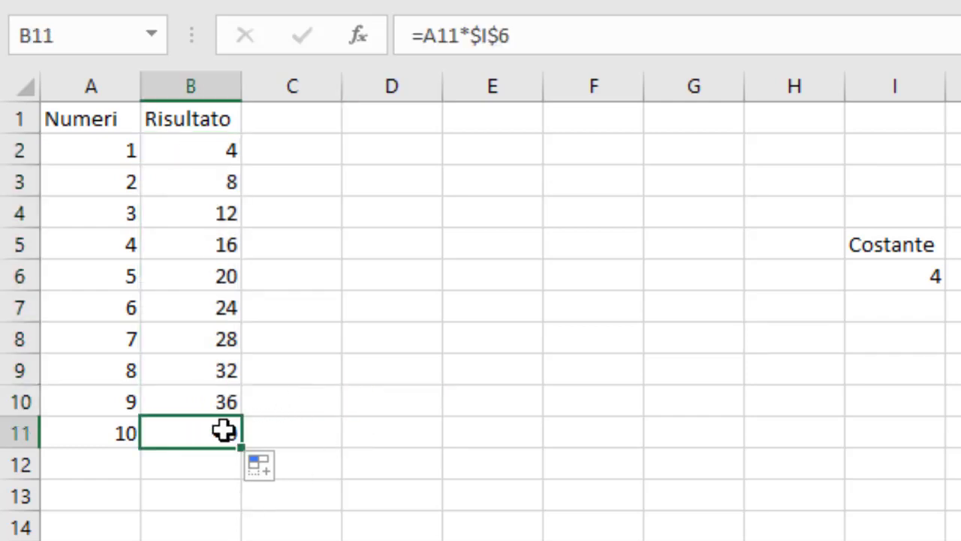
{"action": "left_click", "coordinate": [195, 217]}
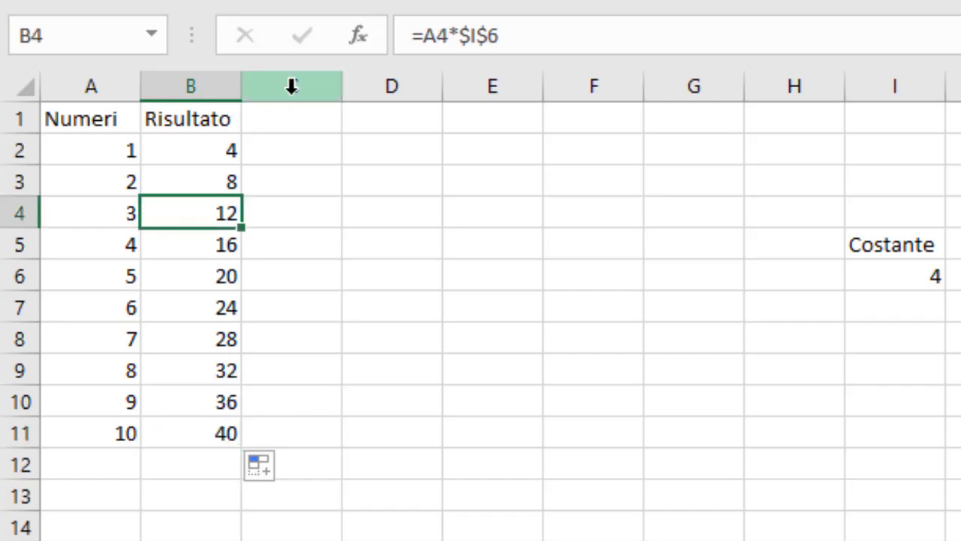
{"action": "left_click", "coordinate": [204, 187]}
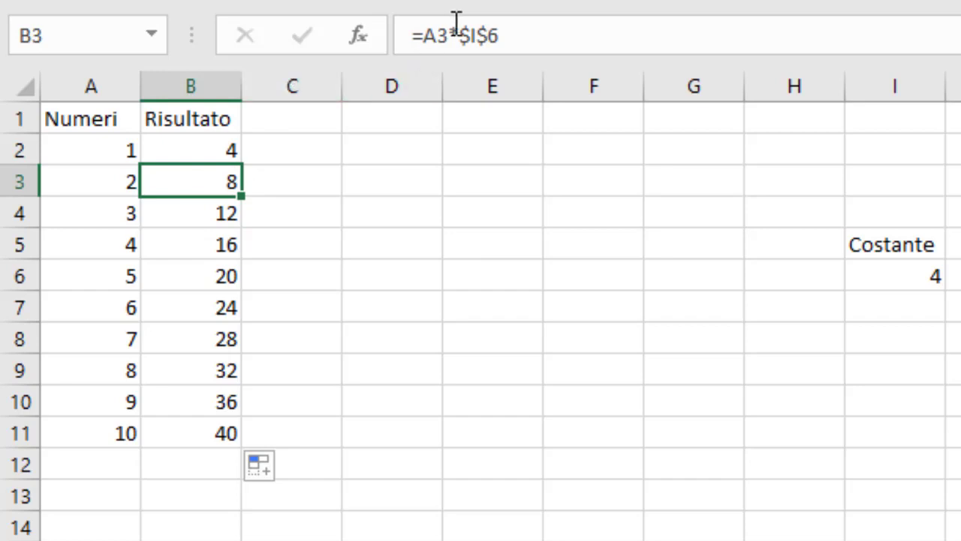
{"action": "left_click", "coordinate": [233, 154]}
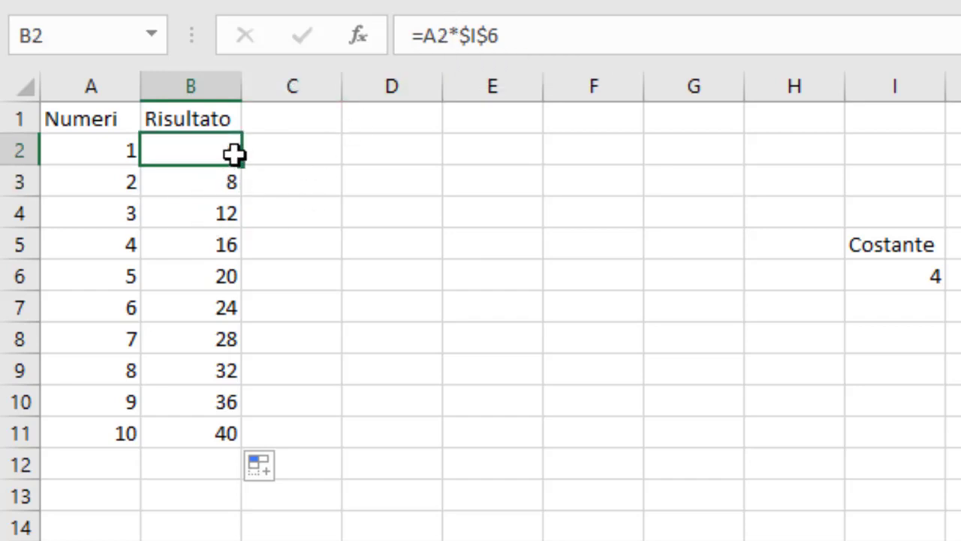
{"action": "left_click", "coordinate": [233, 180]}
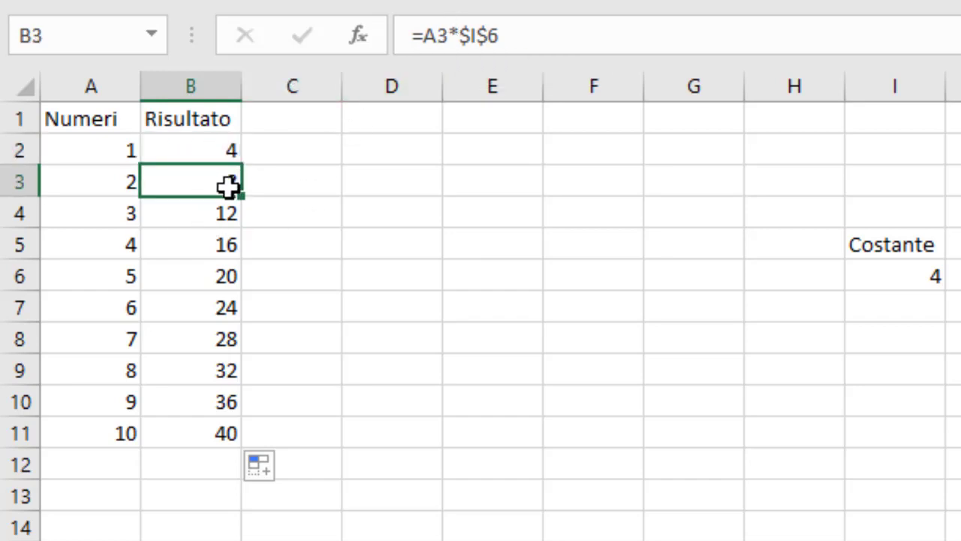
{"action": "left_click", "coordinate": [221, 209]}
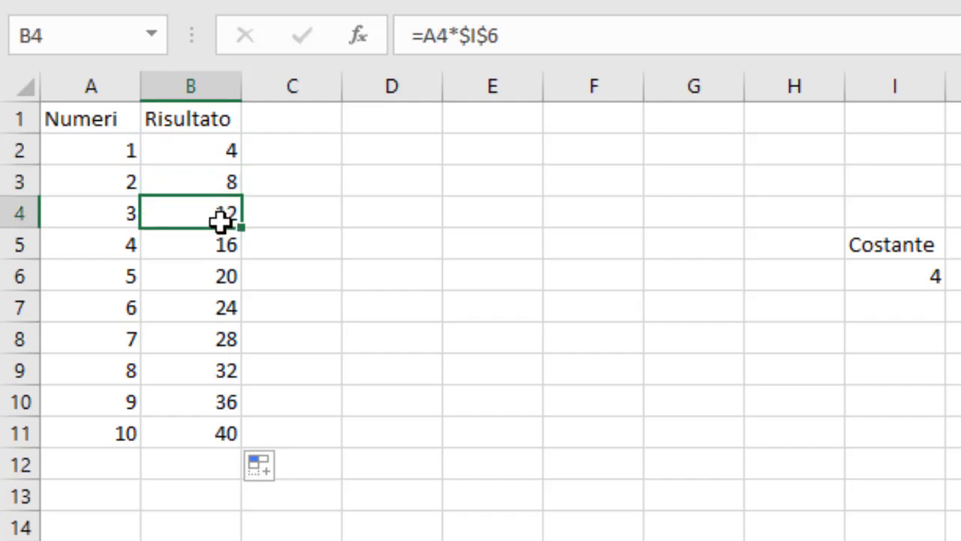
{"action": "left_click", "coordinate": [208, 250]}
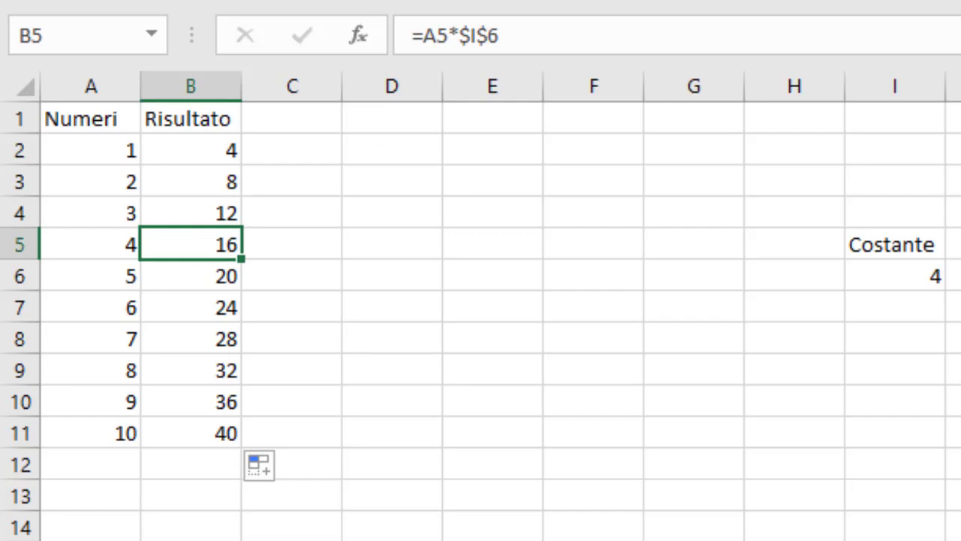
{"action": "left_click", "coordinate": [900, 279]}
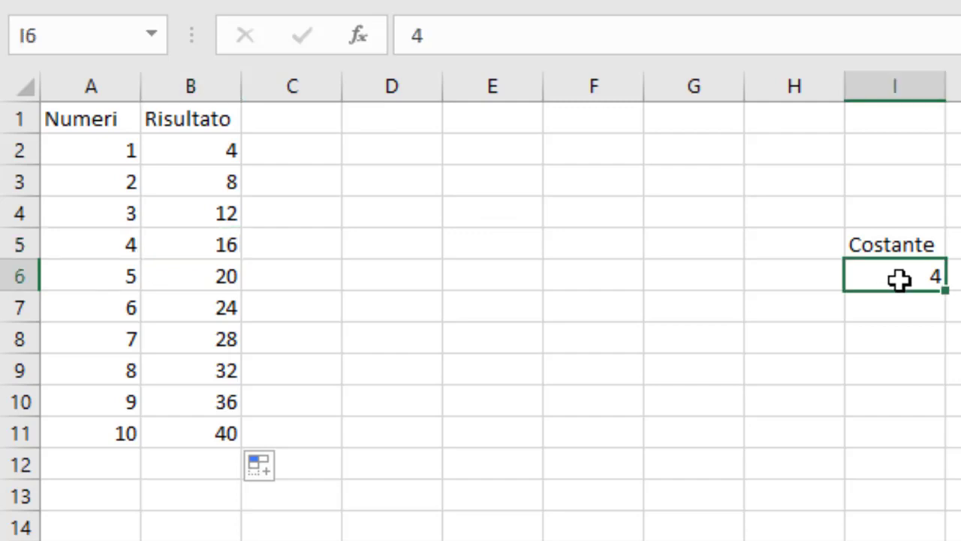
{"action": "left_click", "coordinate": [305, 446]}
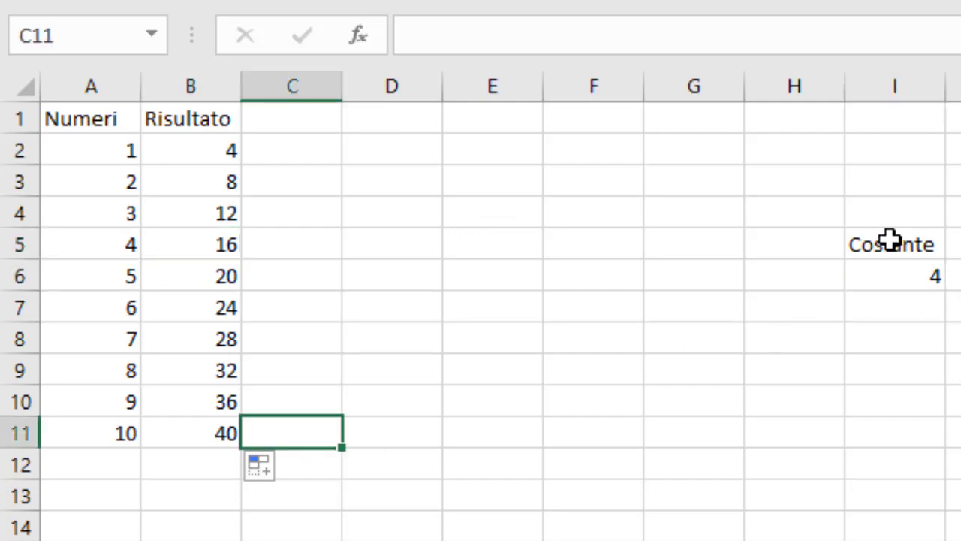
{"action": "left_click", "coordinate": [875, 277]}
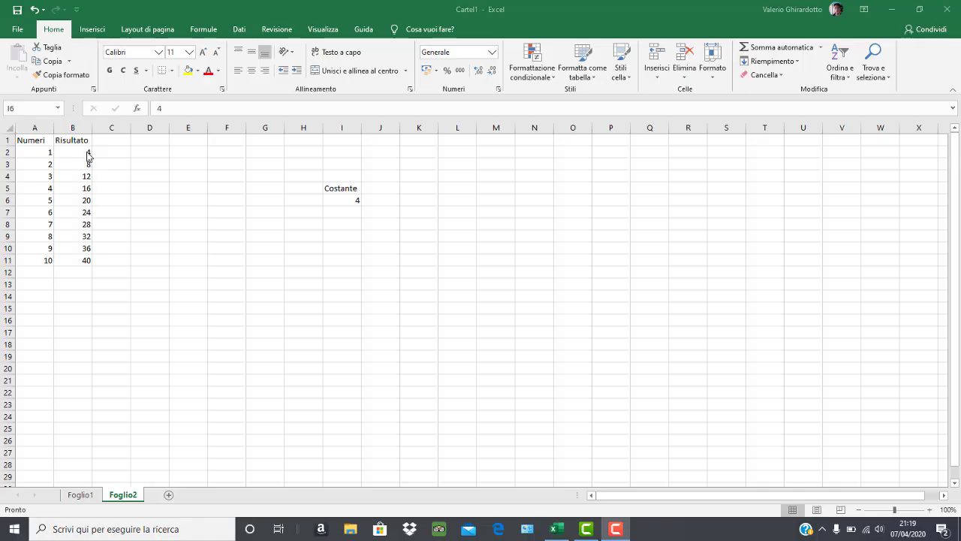
{"action": "left_click", "coordinate": [86, 154]}
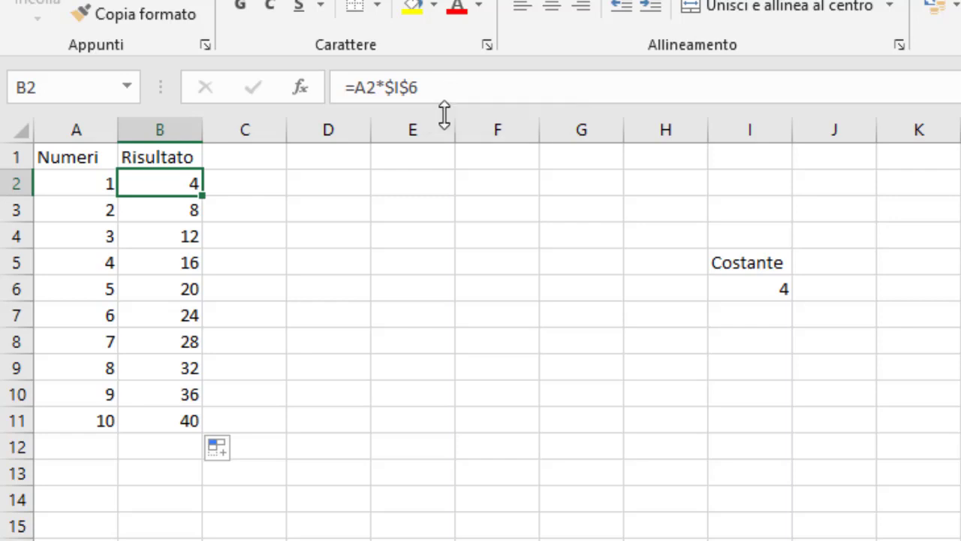
{"action": "left_click", "coordinate": [426, 81]}
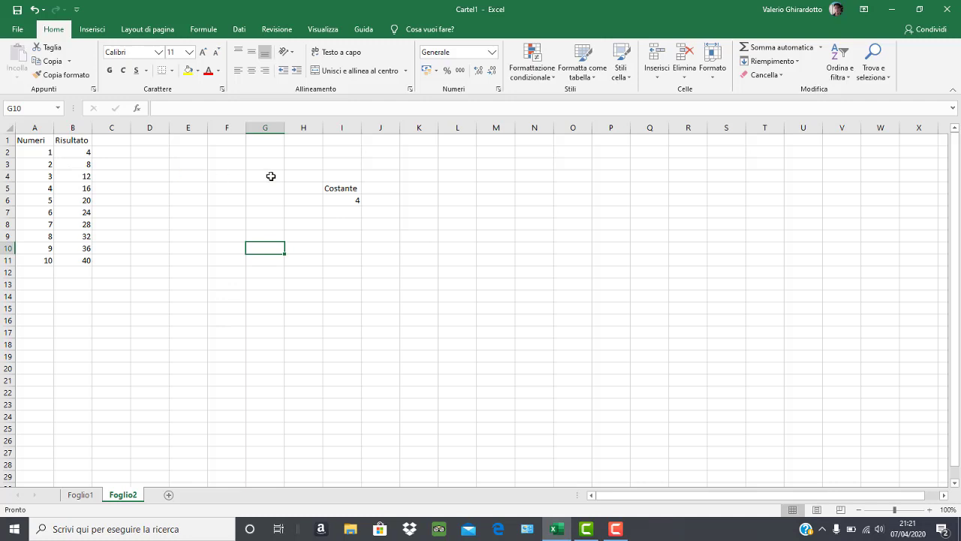
{"action": "left_click", "coordinate": [75, 151]}
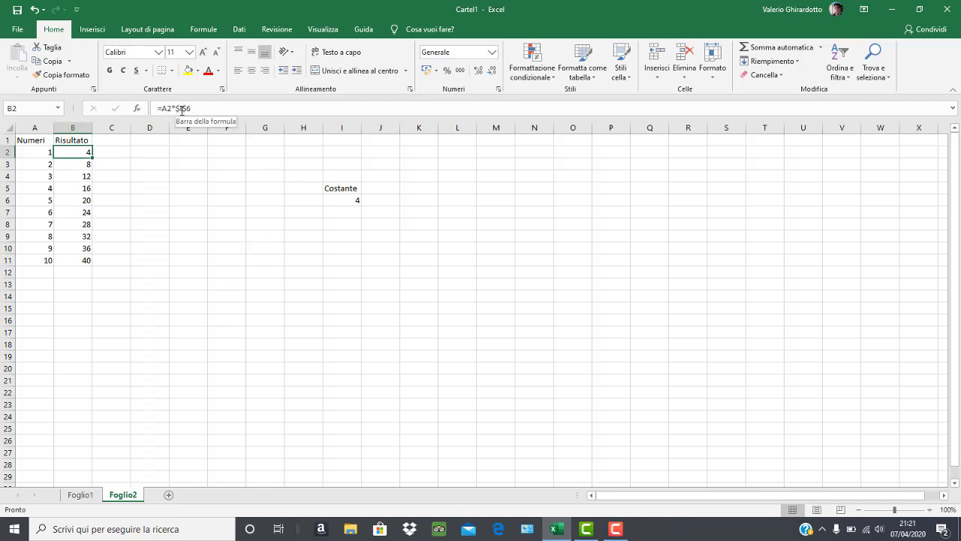
{"action": "left_click", "coordinate": [180, 108]}
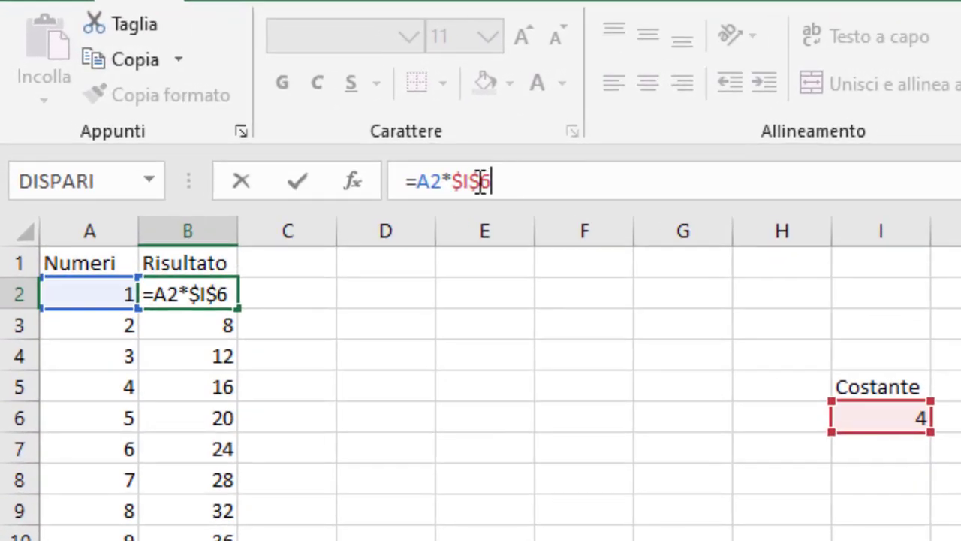
{"action": "left_click", "coordinate": [479, 187]}
{"action": "key", "text": "BackSpace"}
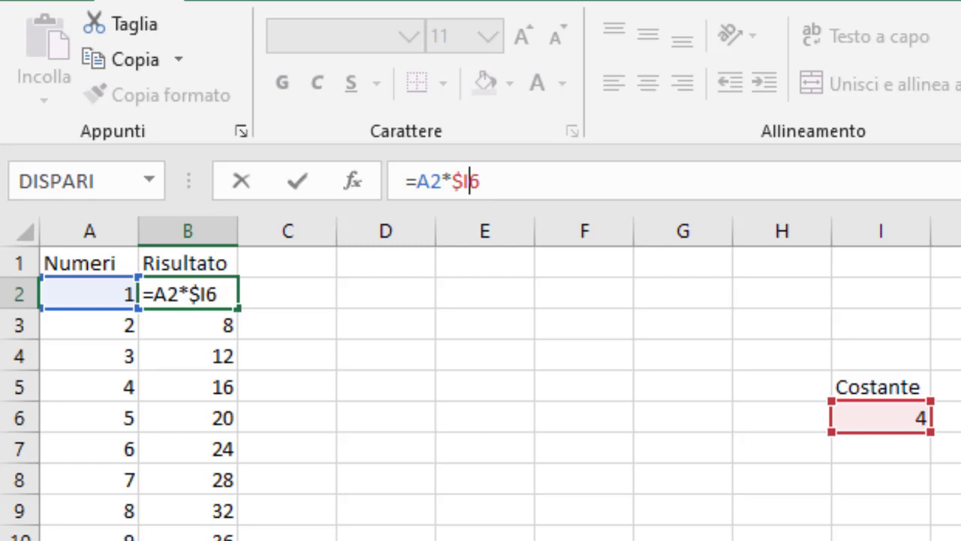
{"action": "type", "text": "$"}
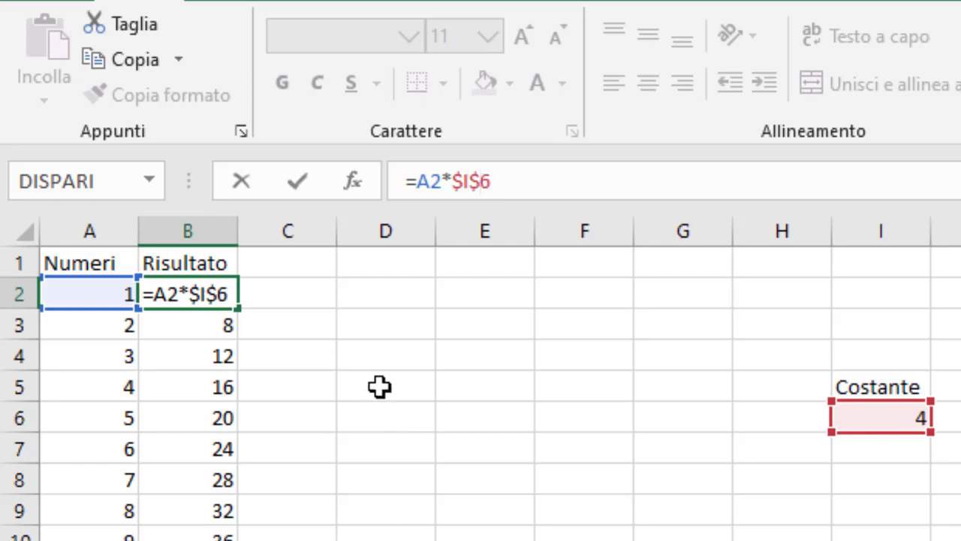
{"action": "left_click", "coordinate": [464, 193]}
Delete and retype the $ before I so B2 still reads =A2*$I$6.
{"action": "key", "text": "BackSpace"}
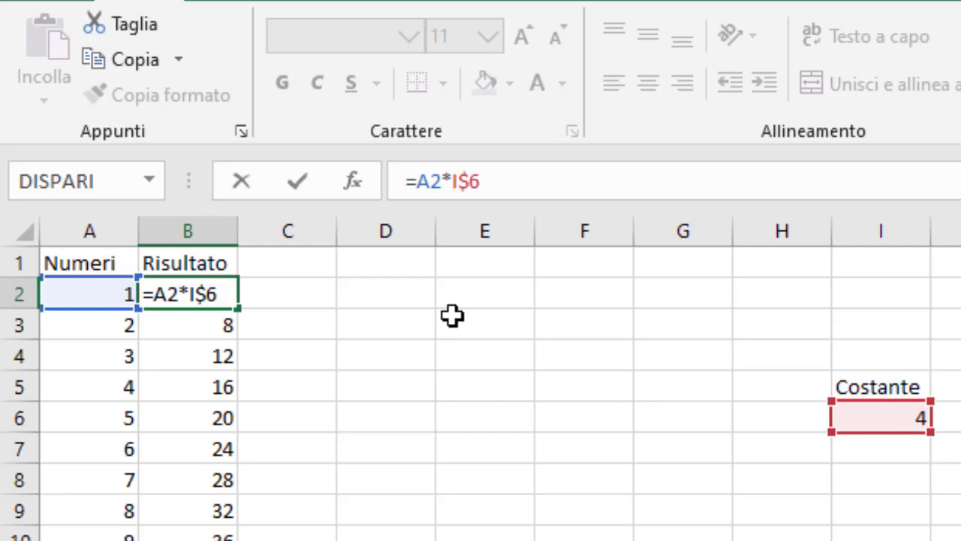
{"action": "type", "text": "$"}
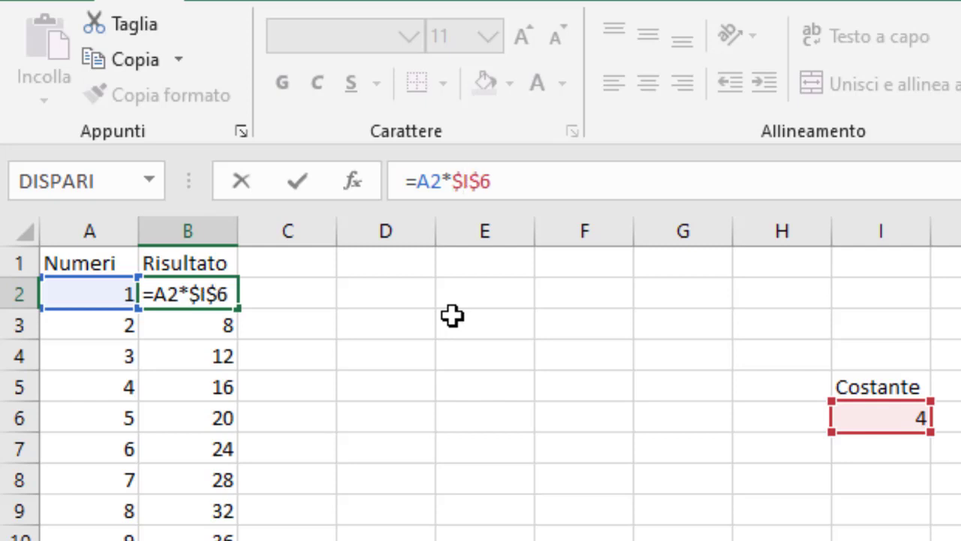